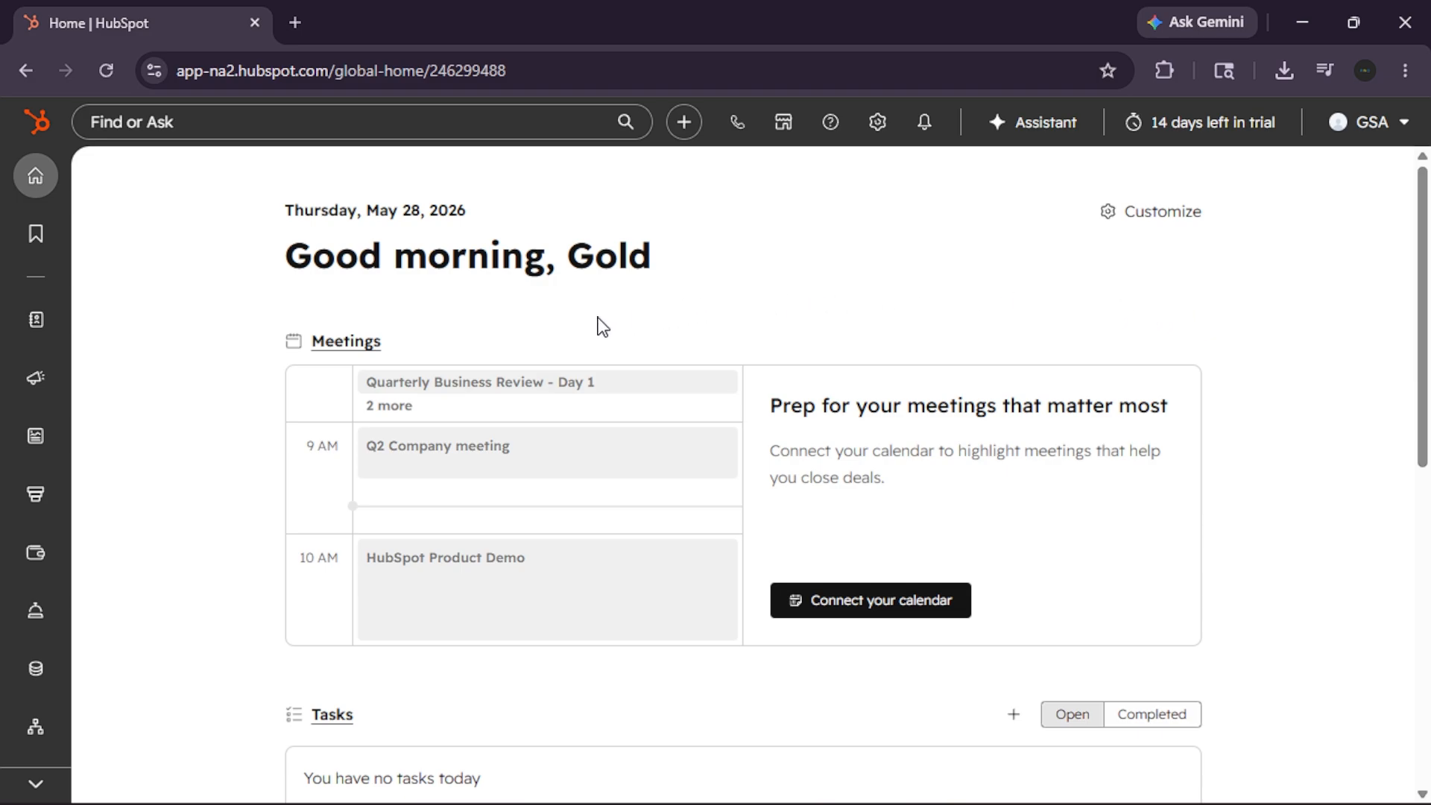
Step: Open the automation workflows area and create a new workflow from scratch
mouse_move(12, 601)
scroll(13, 598, down, 3)
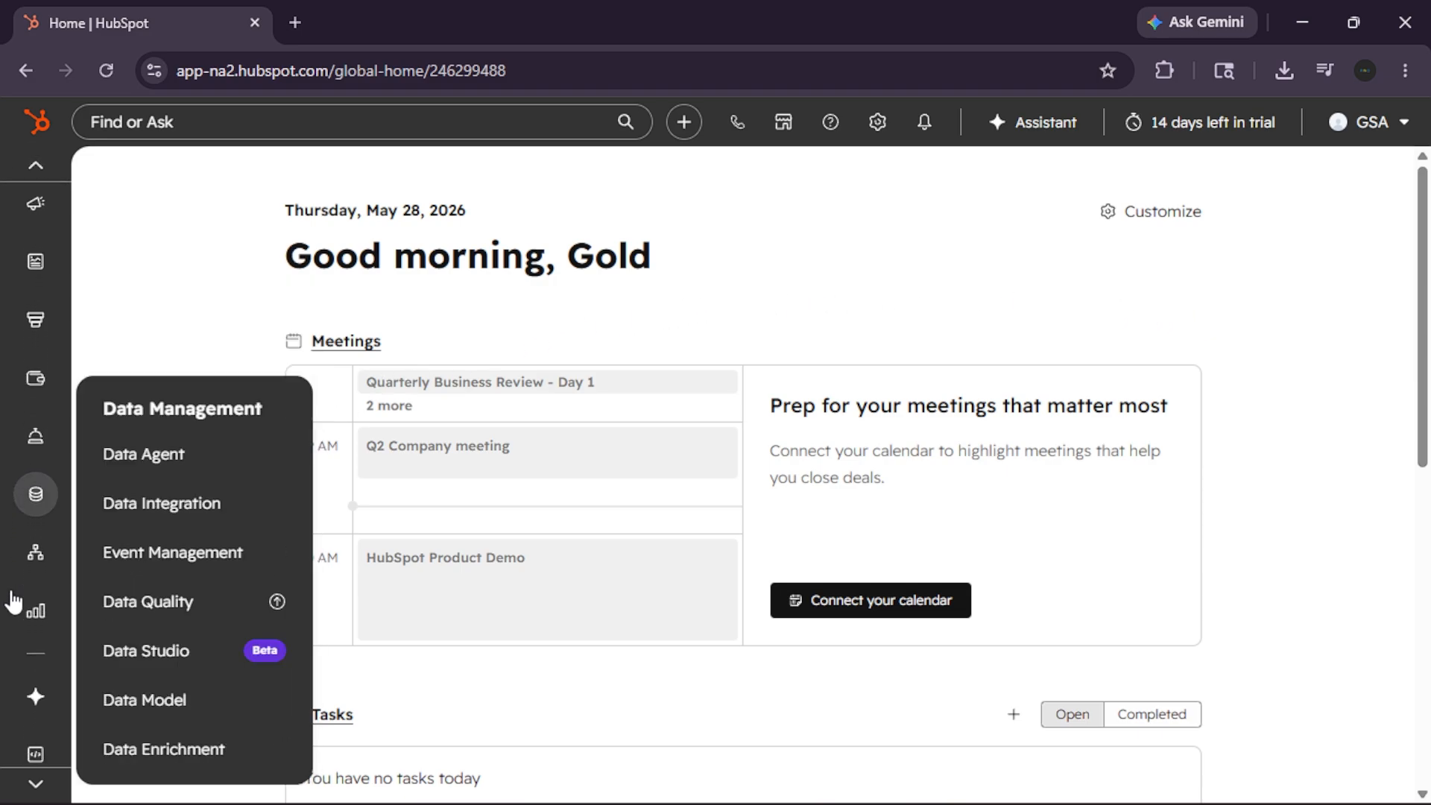
mouse_move(30, 548)
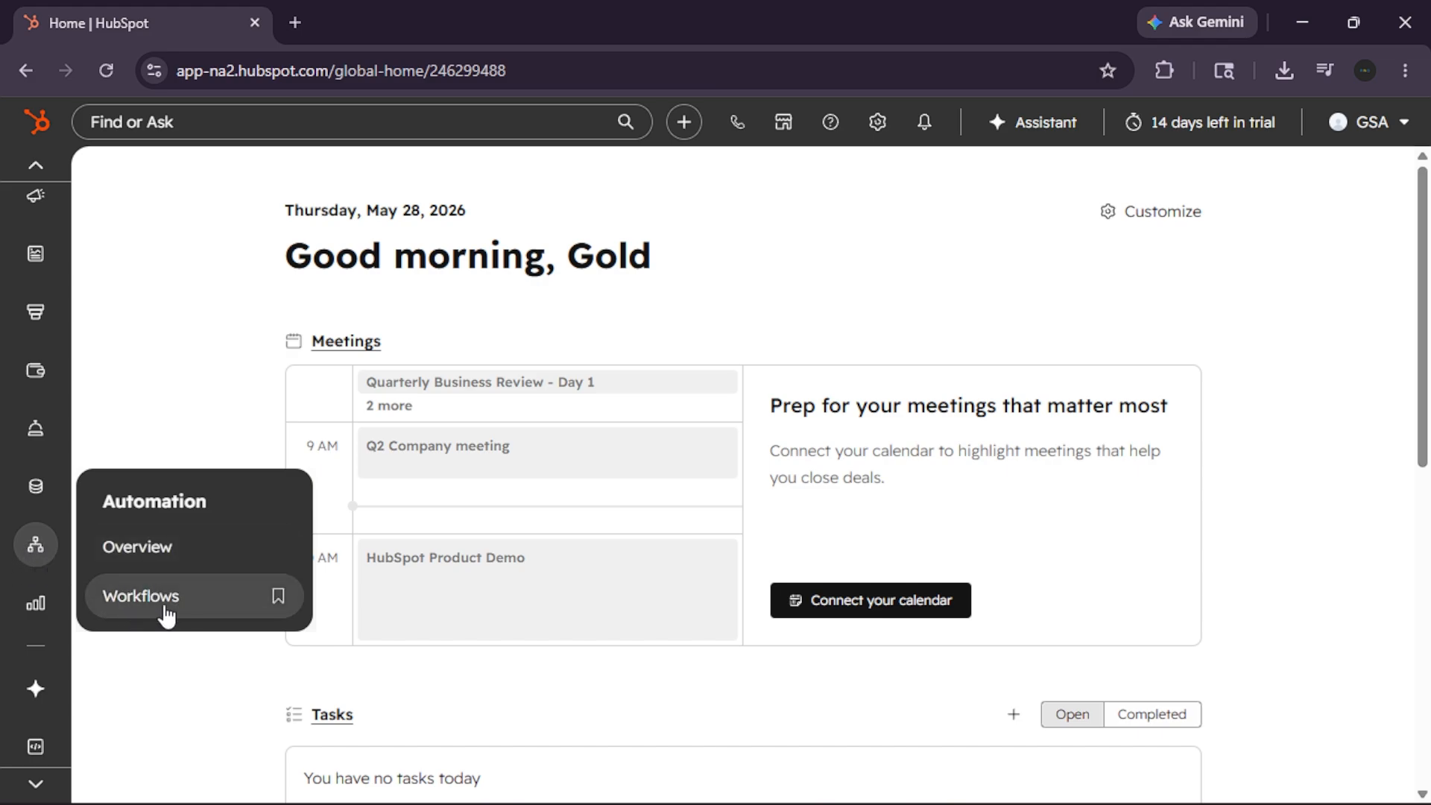
click(192, 602)
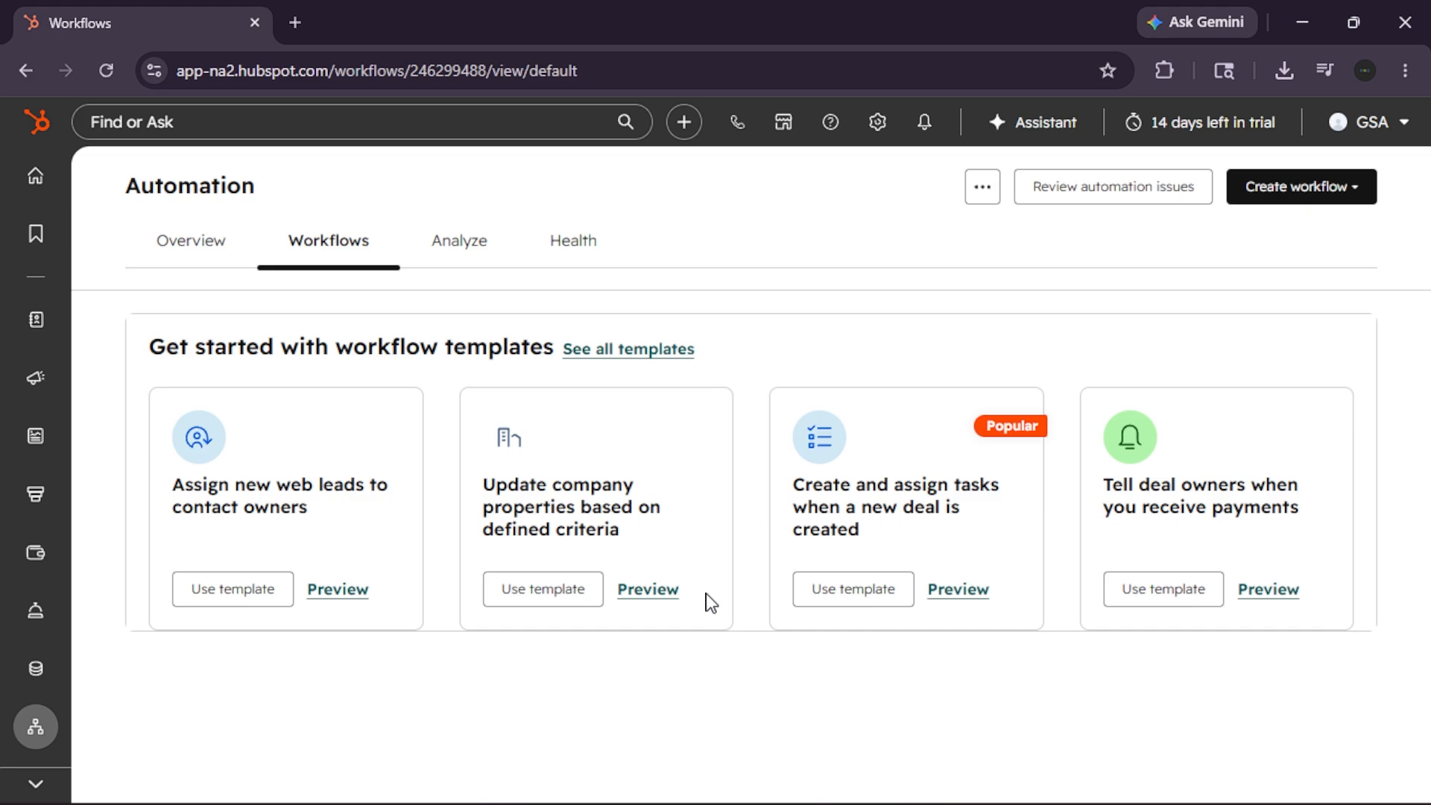
click(1304, 195)
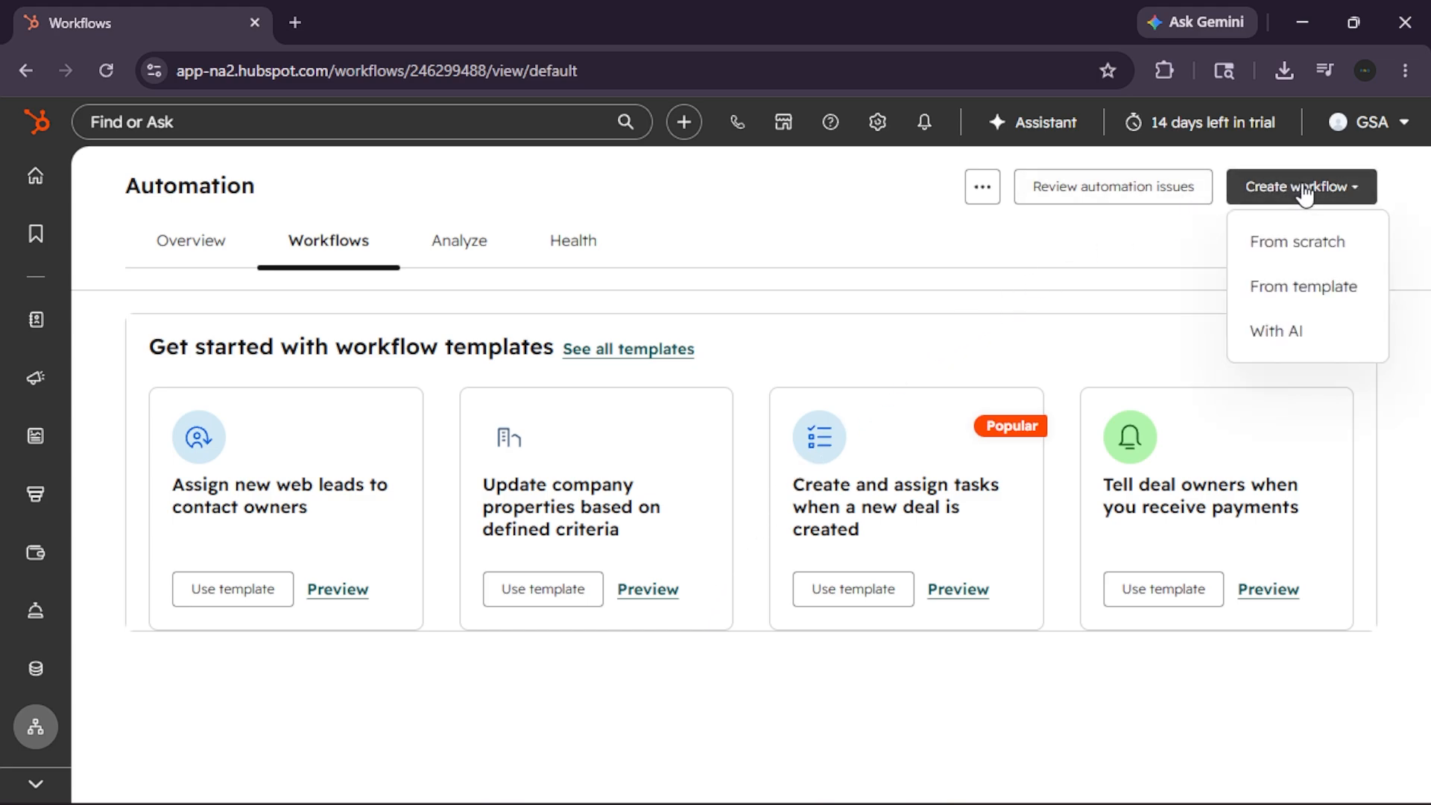
click(1344, 253)
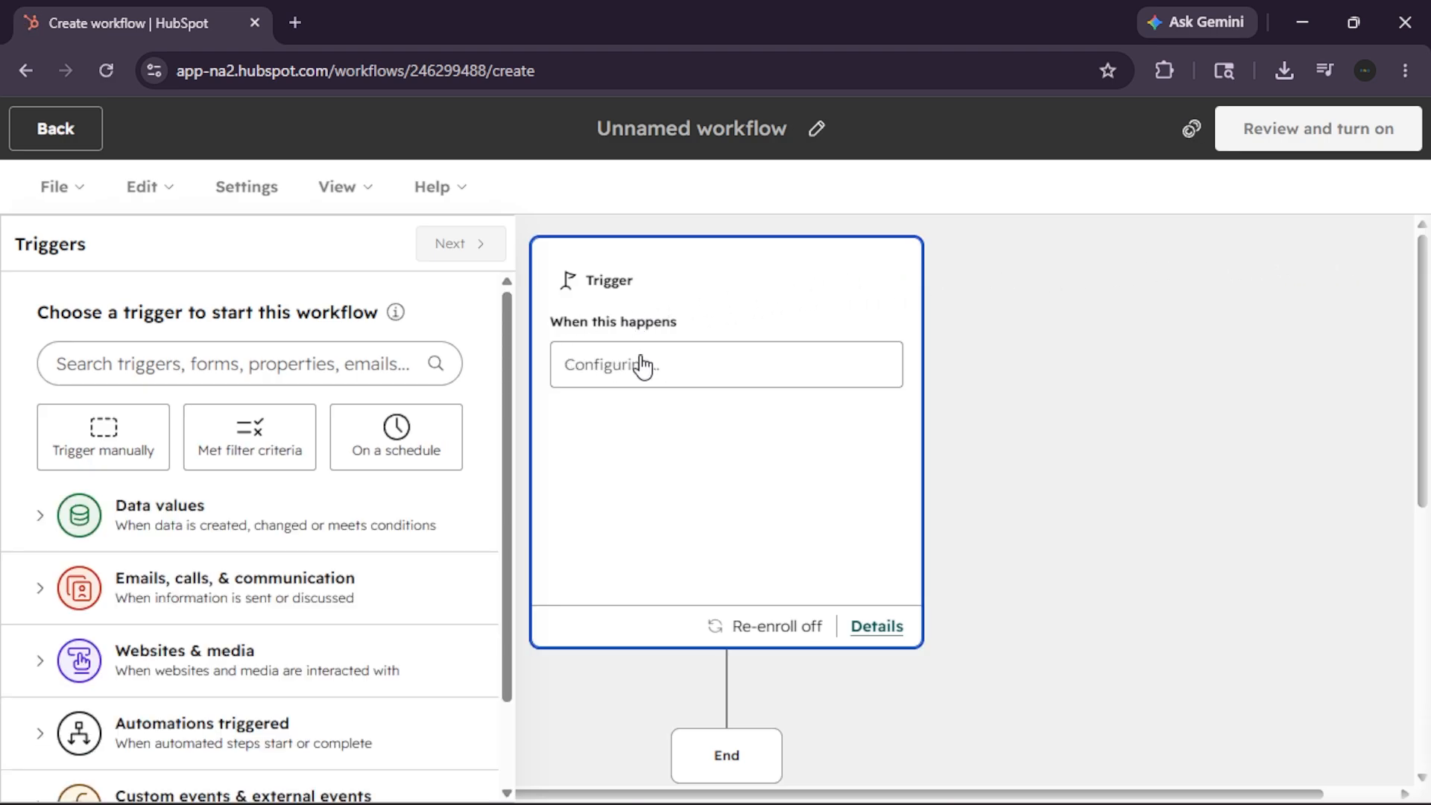
click(658, 330)
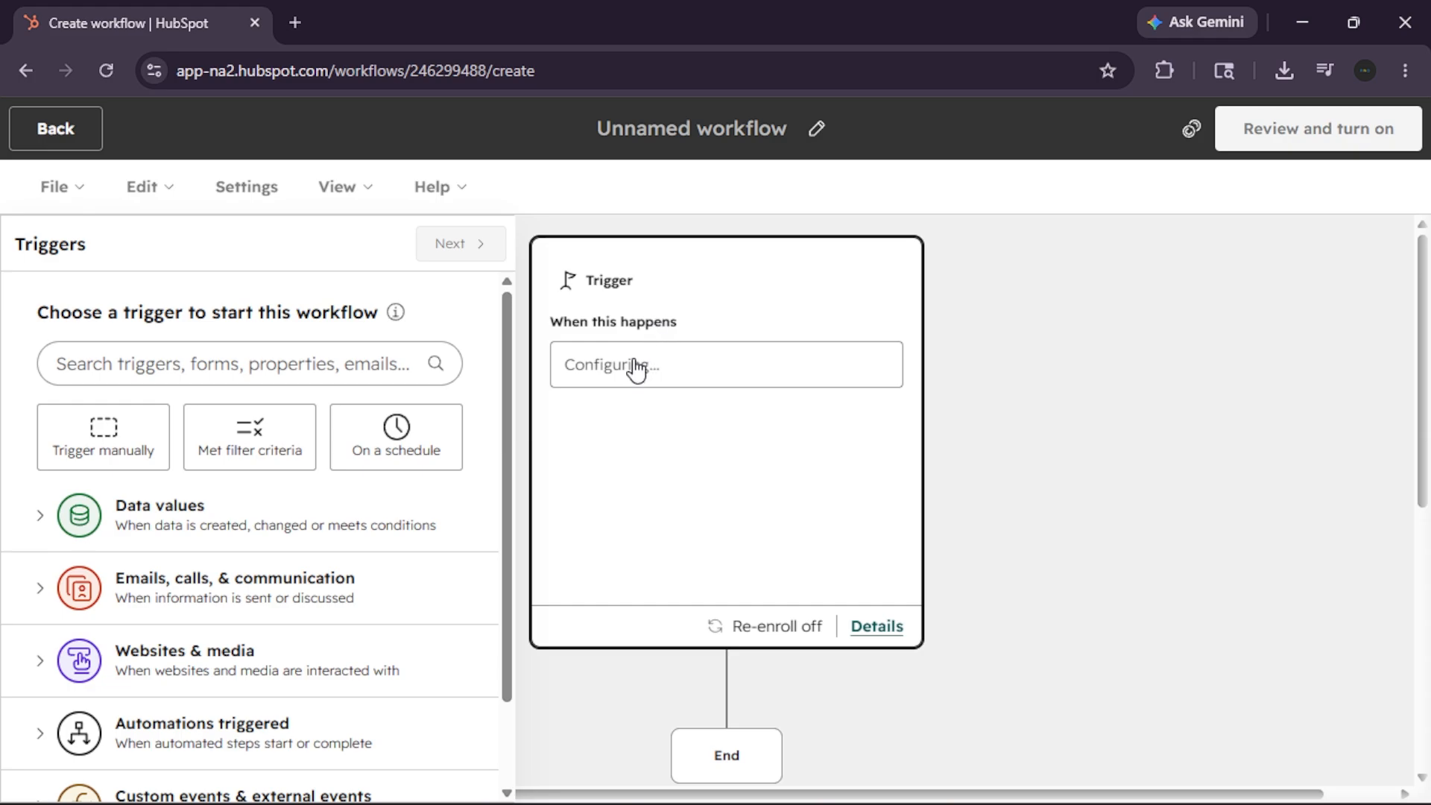
scroll(291, 586, down, 2)
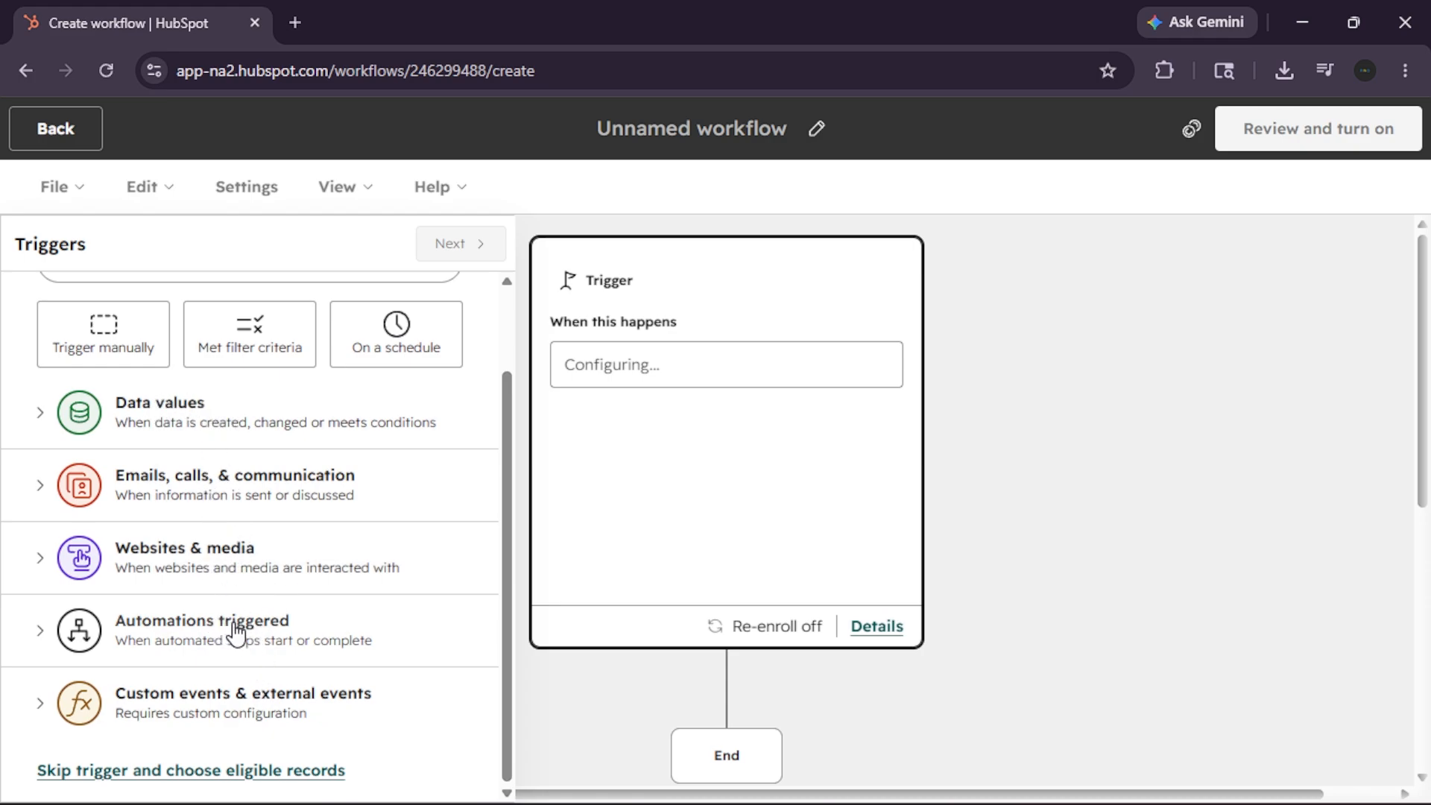
click(243, 702)
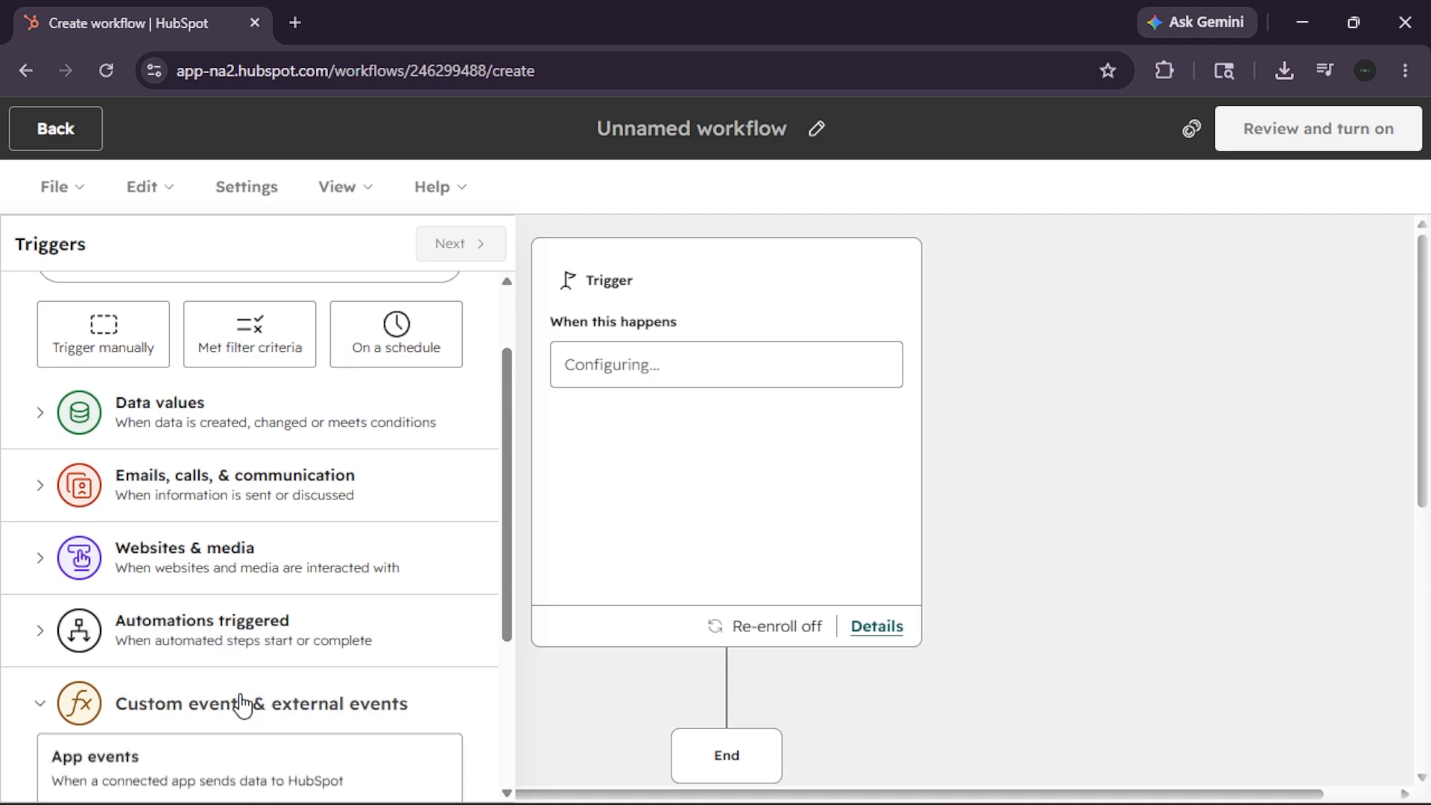
scroll(242, 704, down, 4)
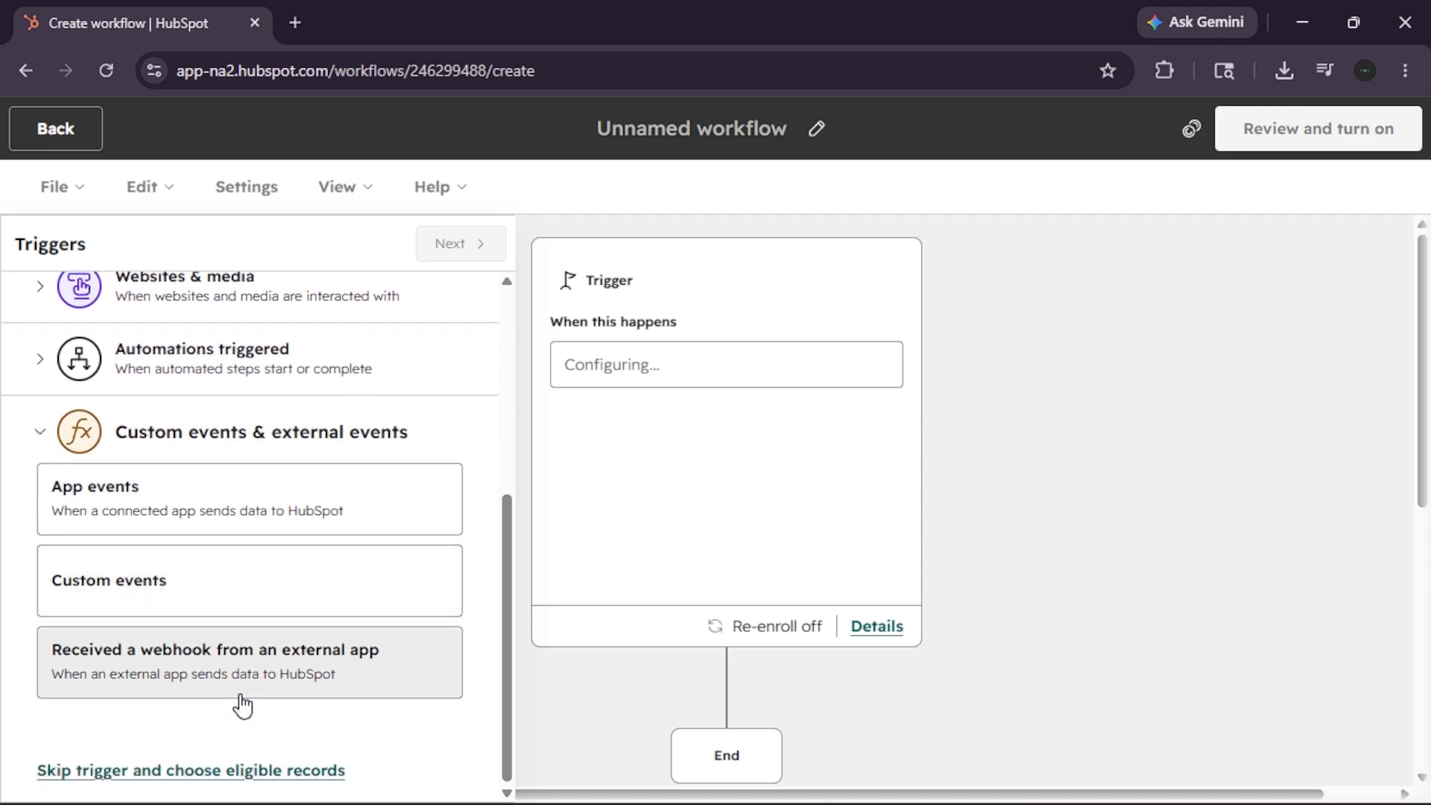
click(276, 534)
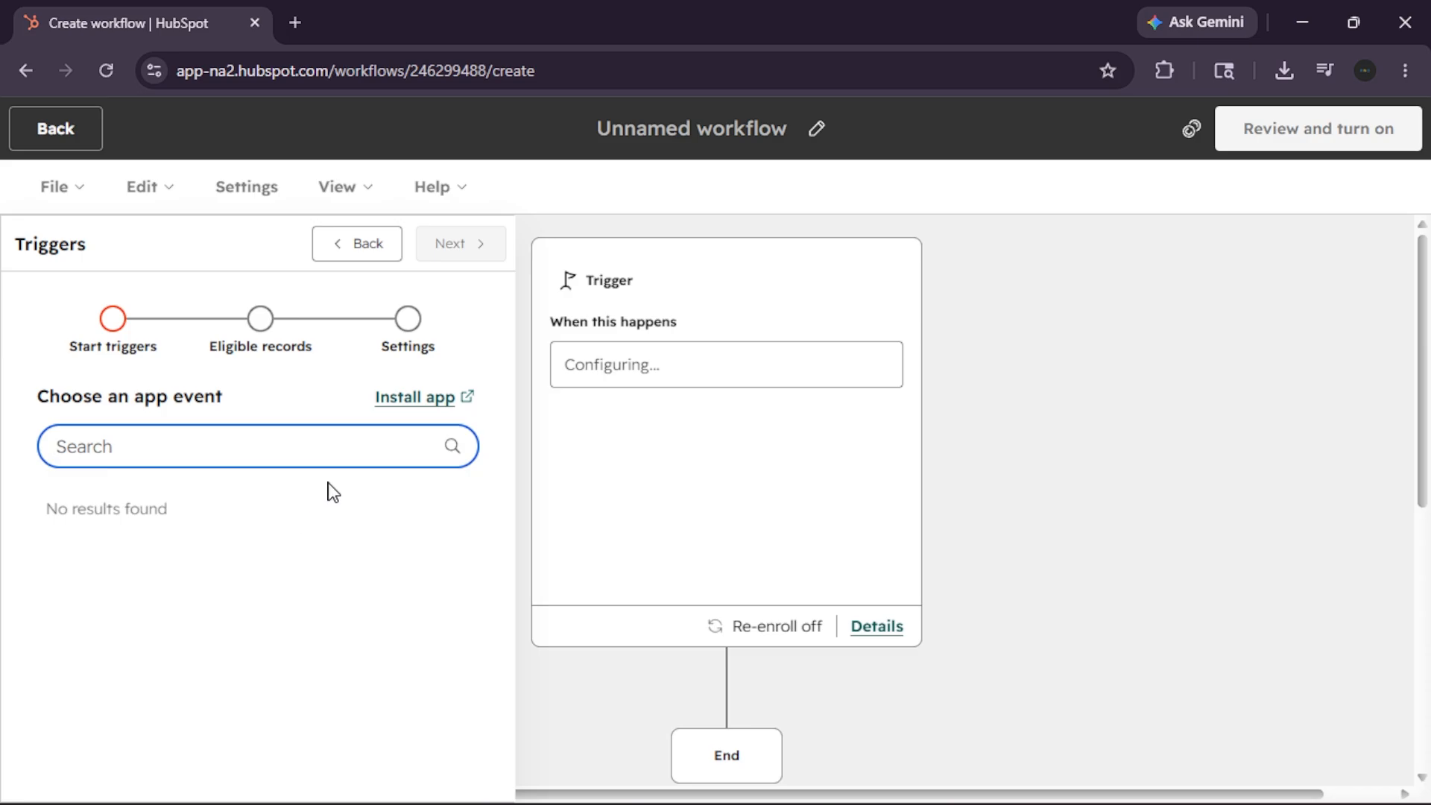
click(339, 253)
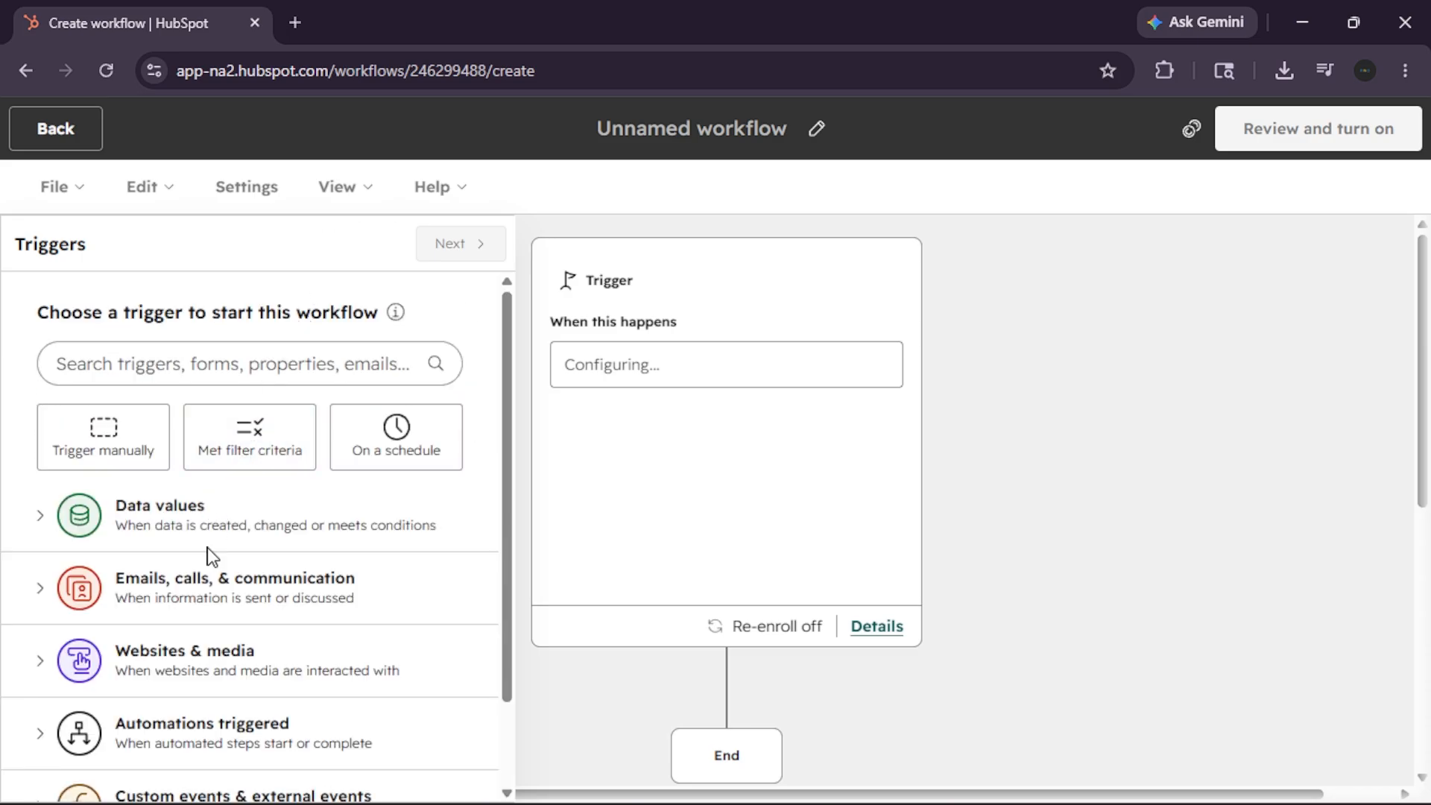
Step: Choose the email event "Opened marketing email" as the workflow's enrollment trigger
click(211, 587)
scroll(209, 592, down, 3)
scroll(209, 591, down, 2)
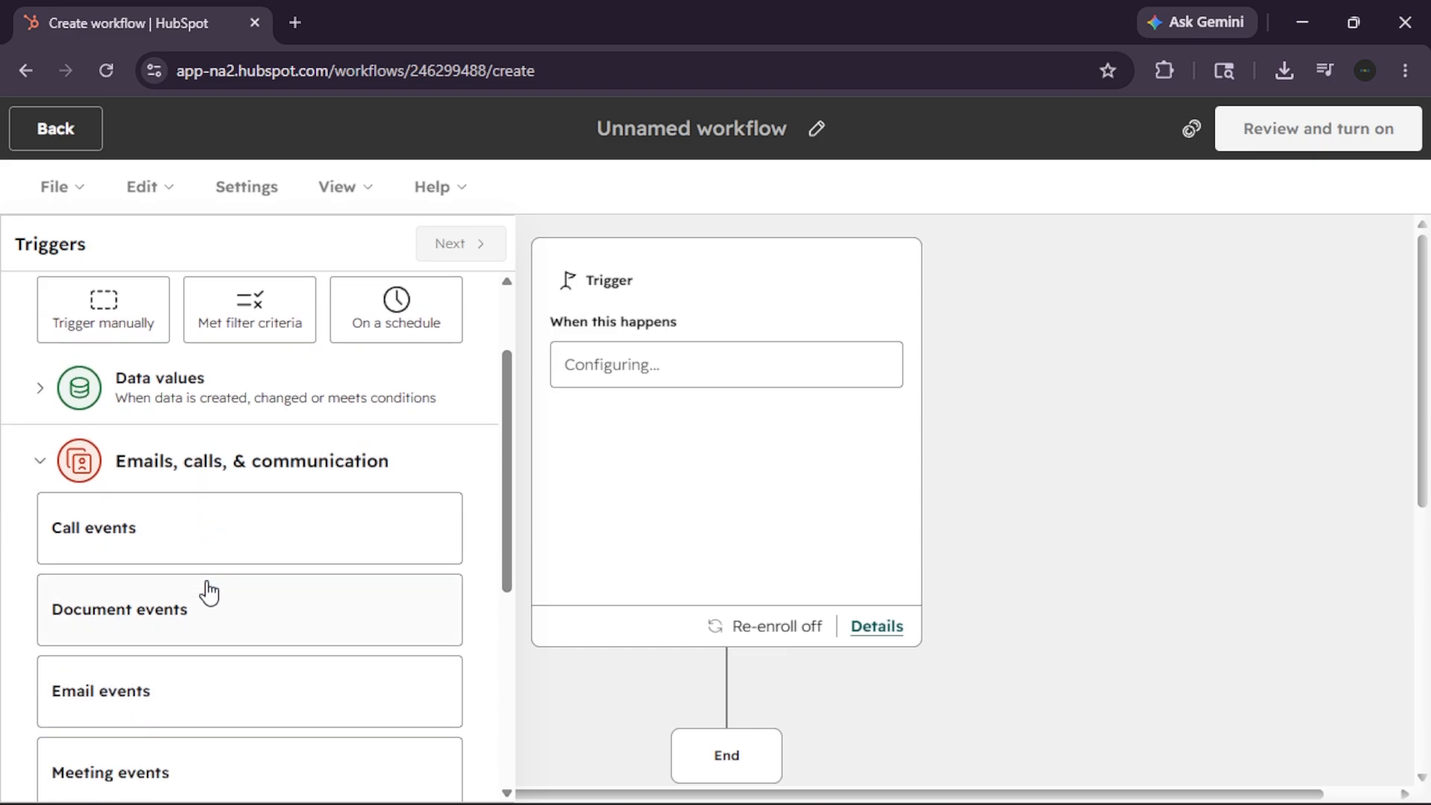
scroll(209, 591, down, 3)
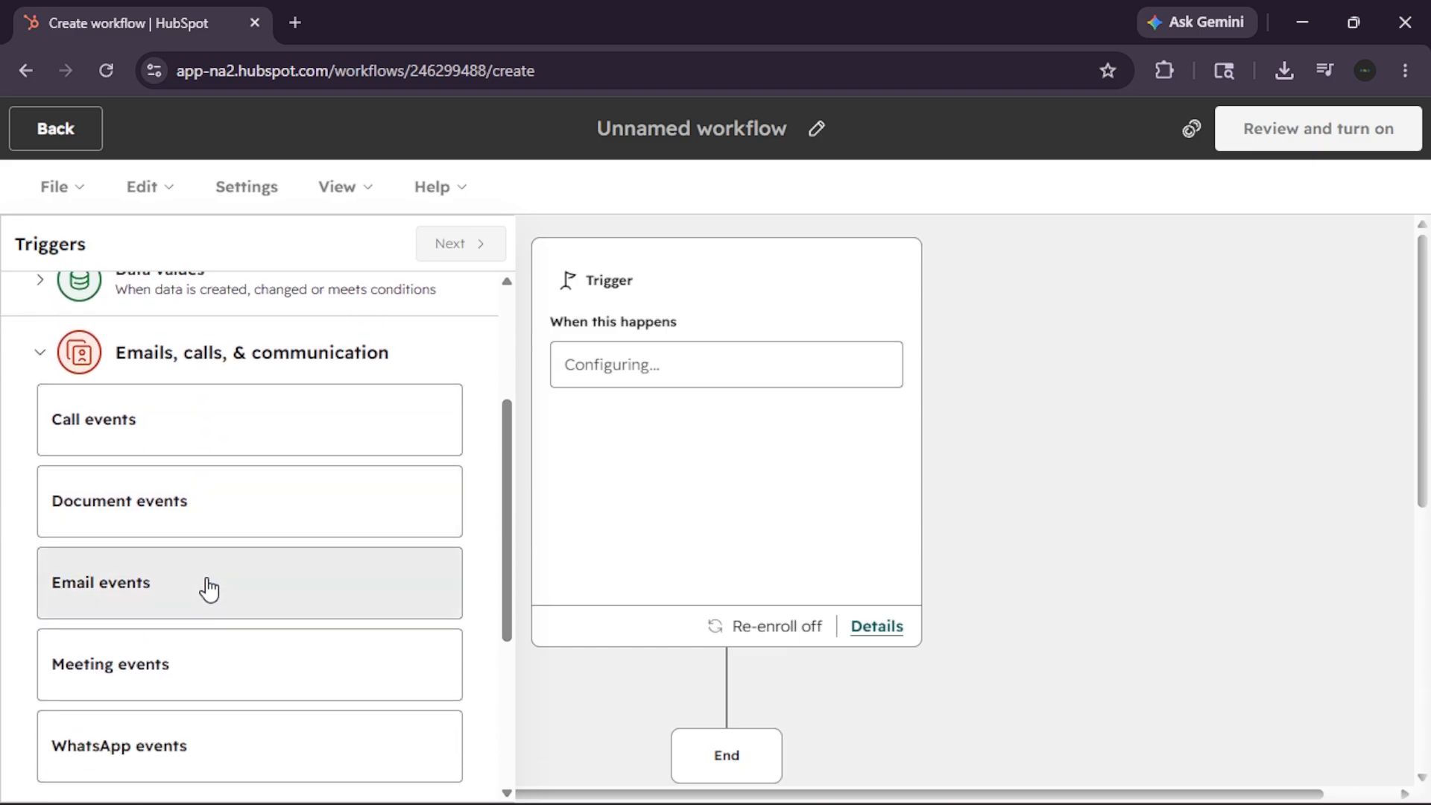
click(207, 587)
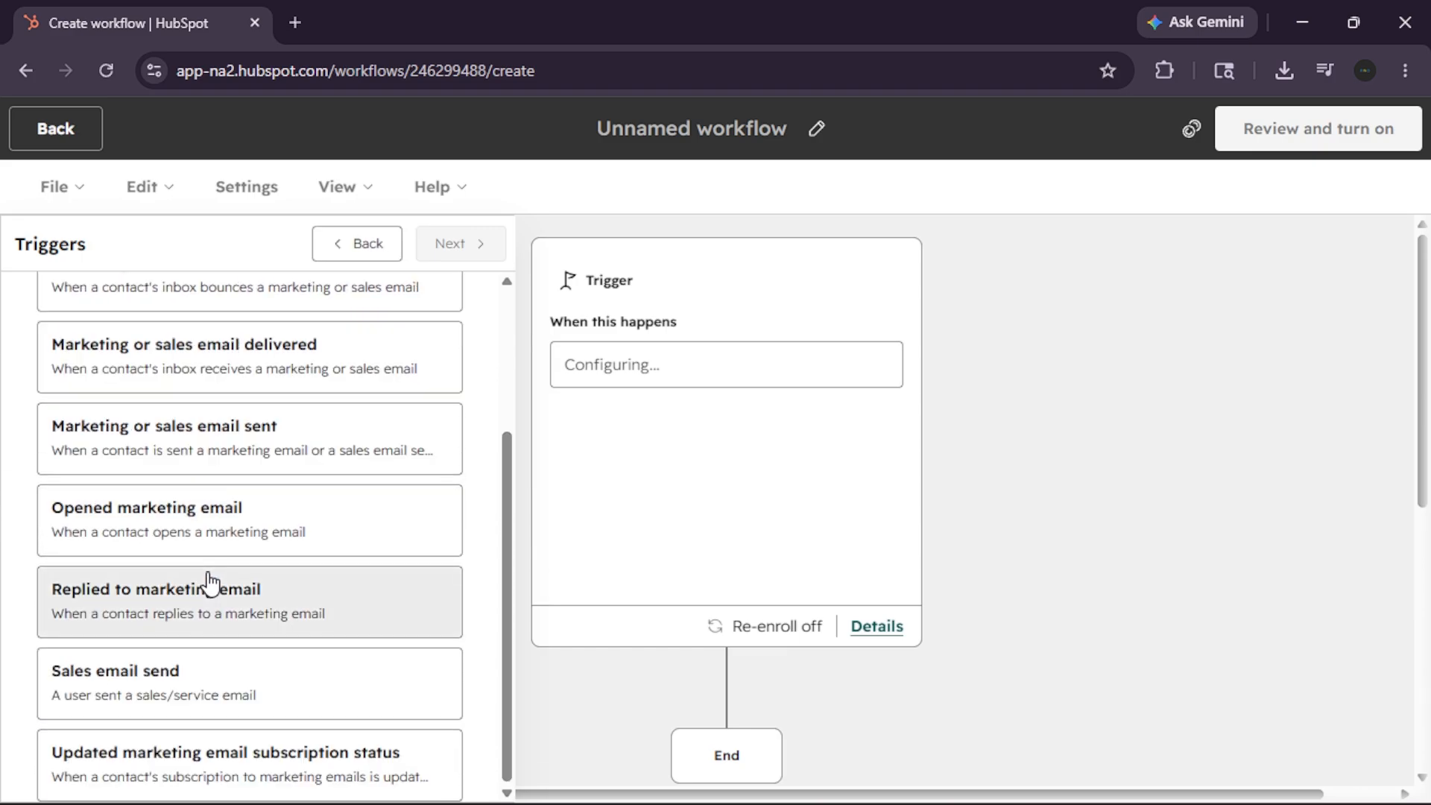
click(262, 517)
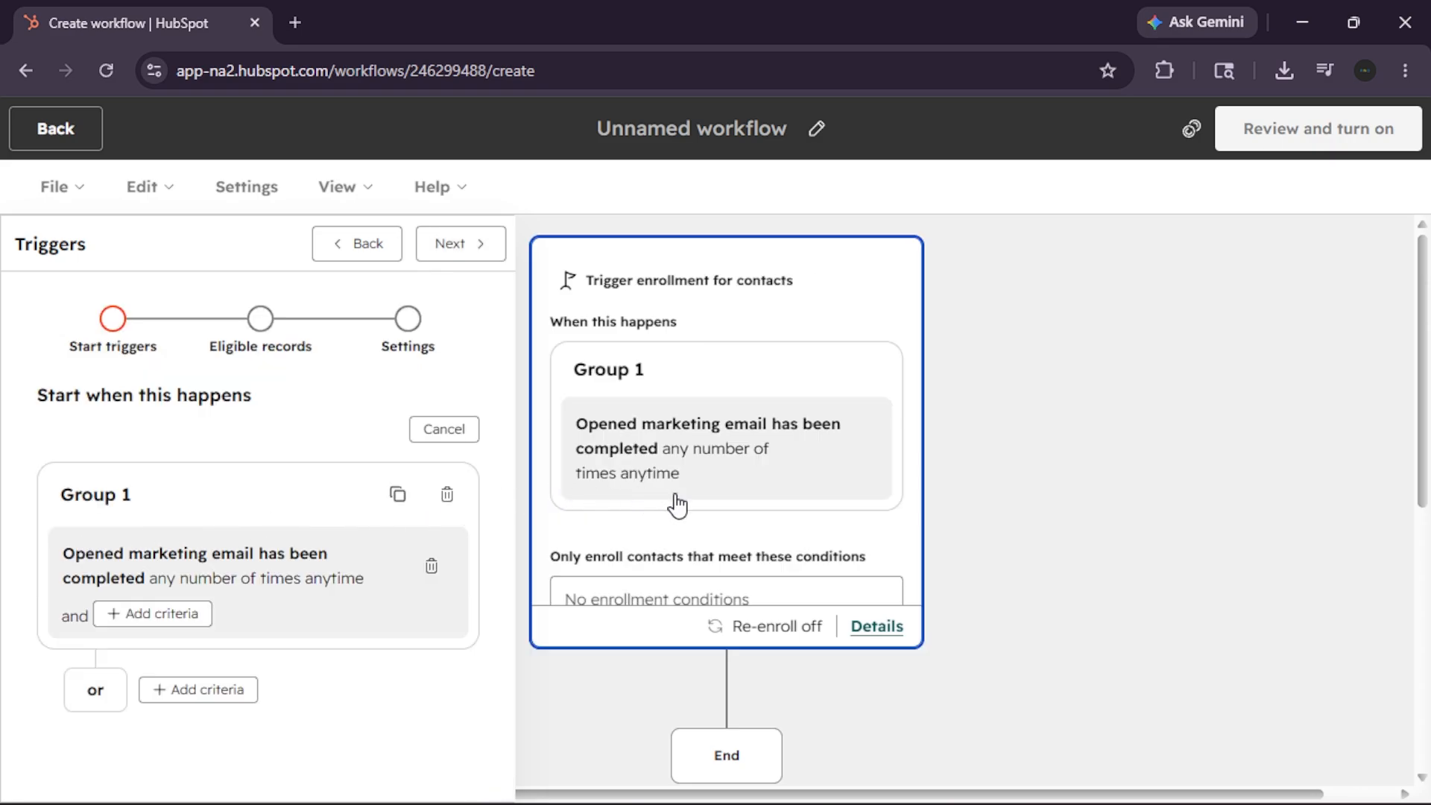
Step: Save the trigger without extra enrollment conditions and with re-enrollment left off
scroll(678, 506, down, 1)
scroll(944, 653, down, 1)
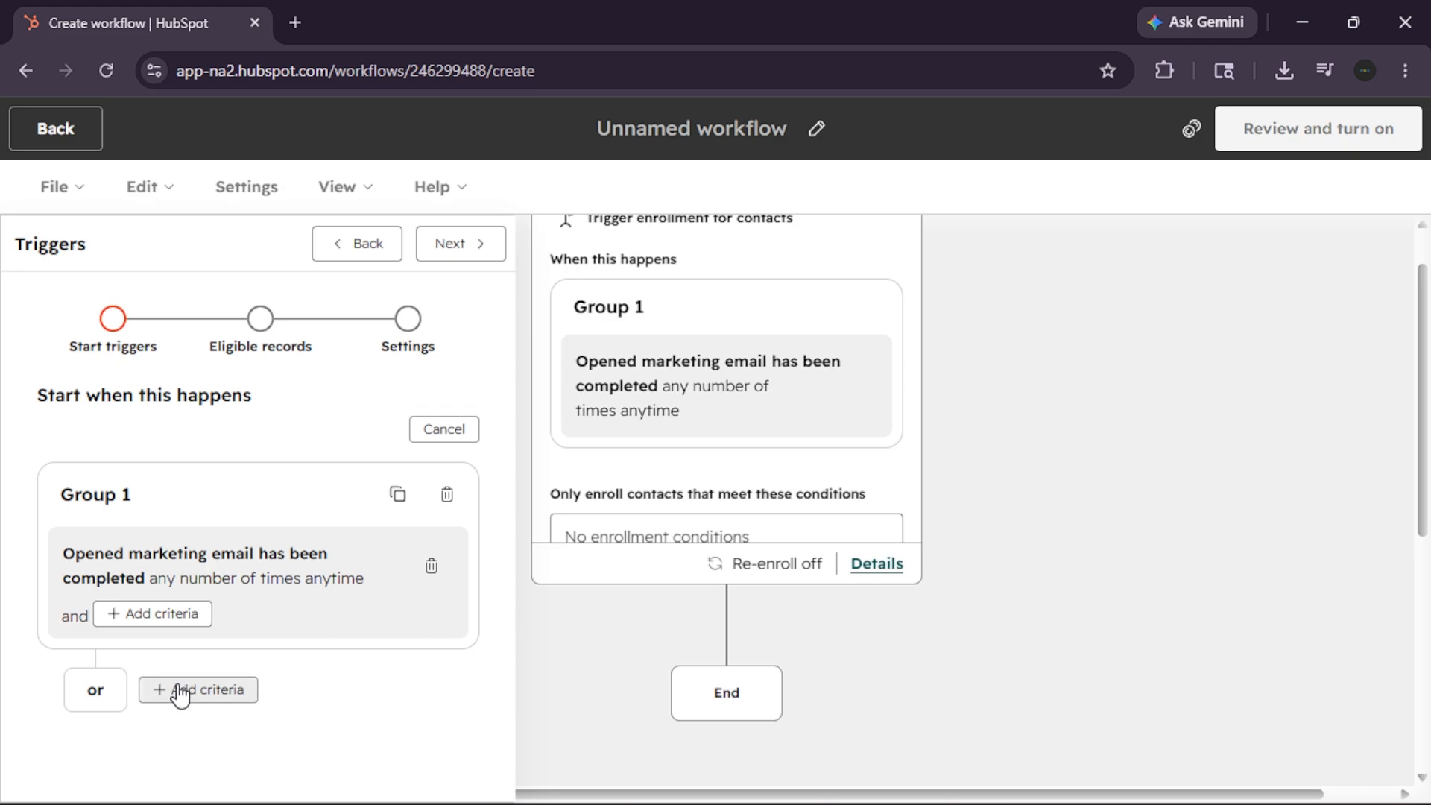
click(450, 243)
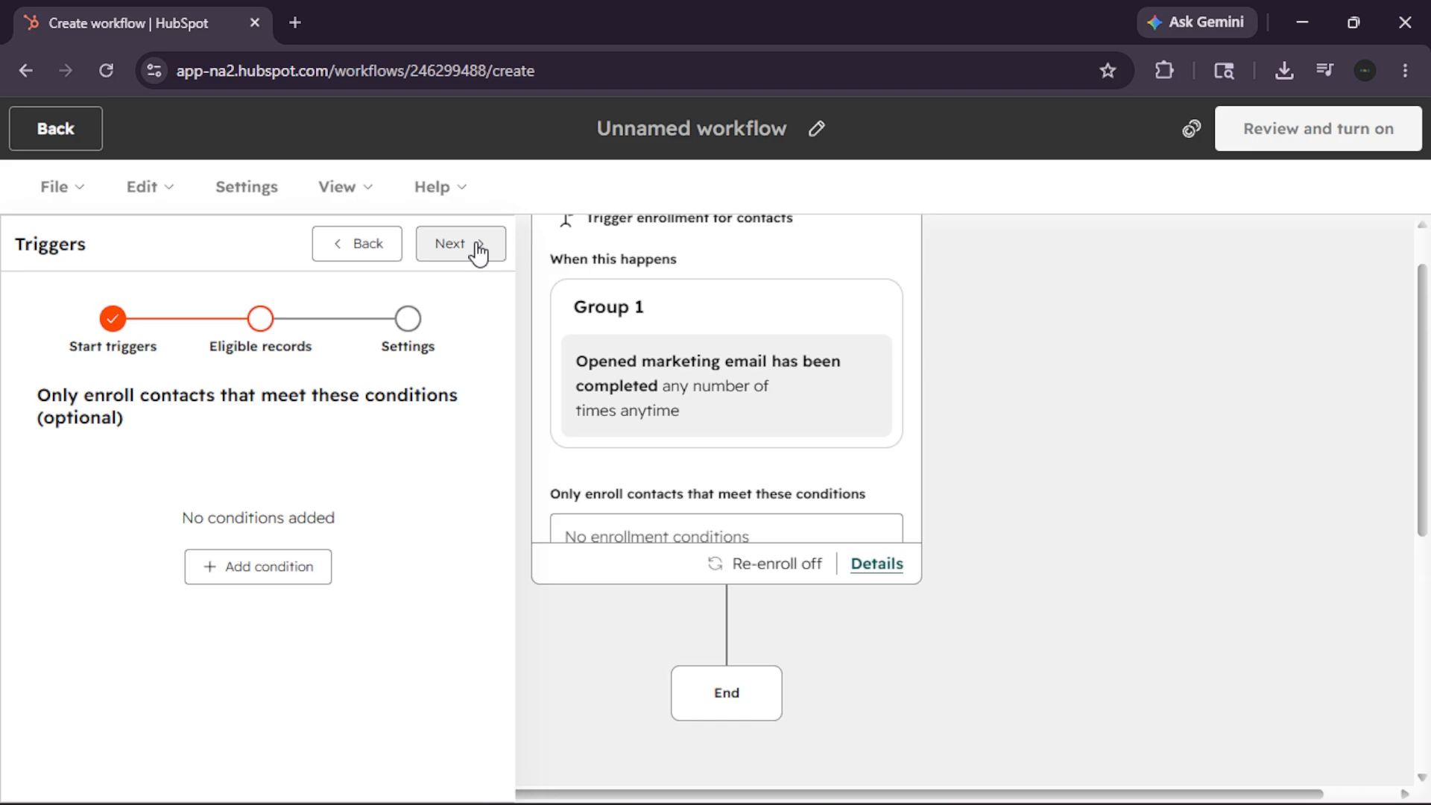
click(466, 241)
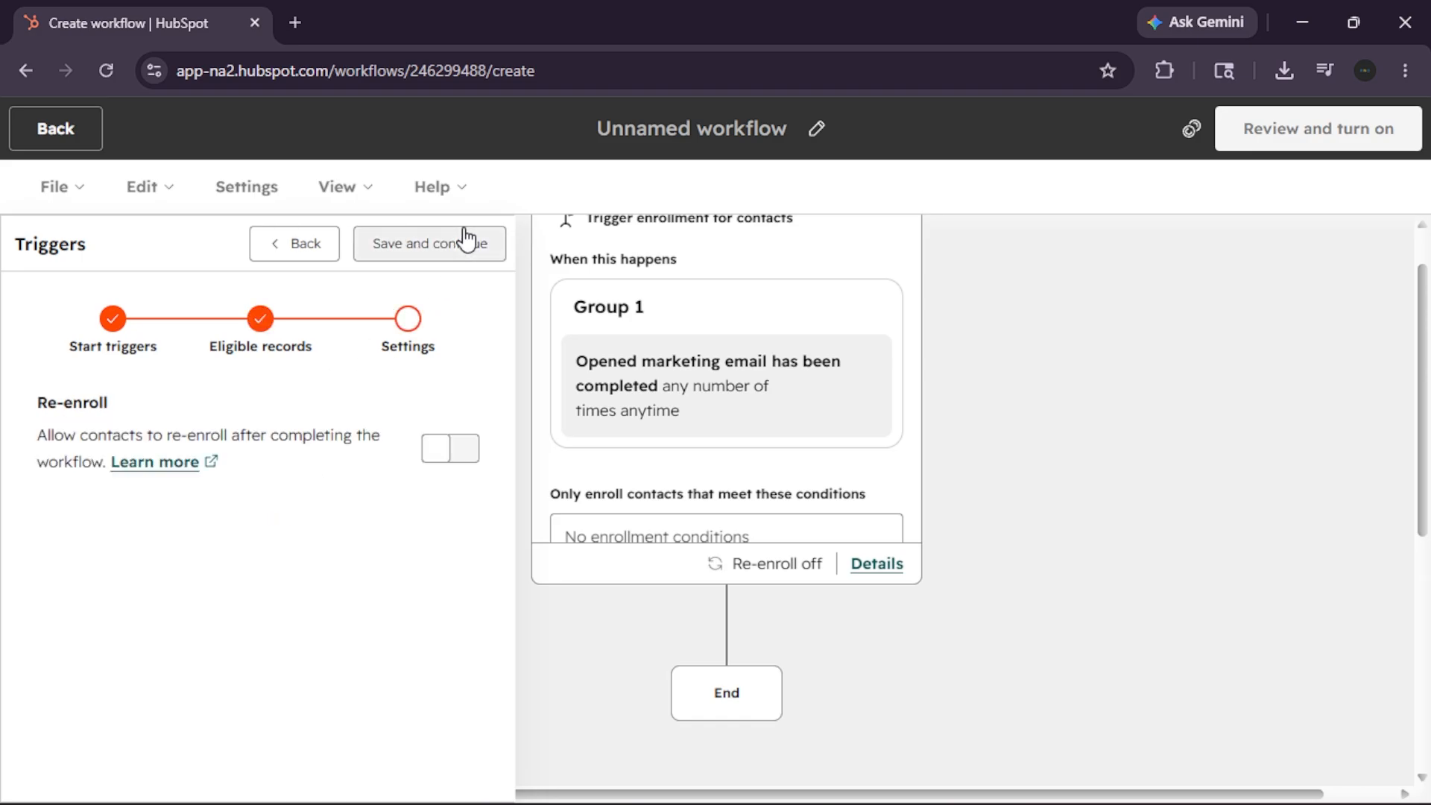
click(469, 243)
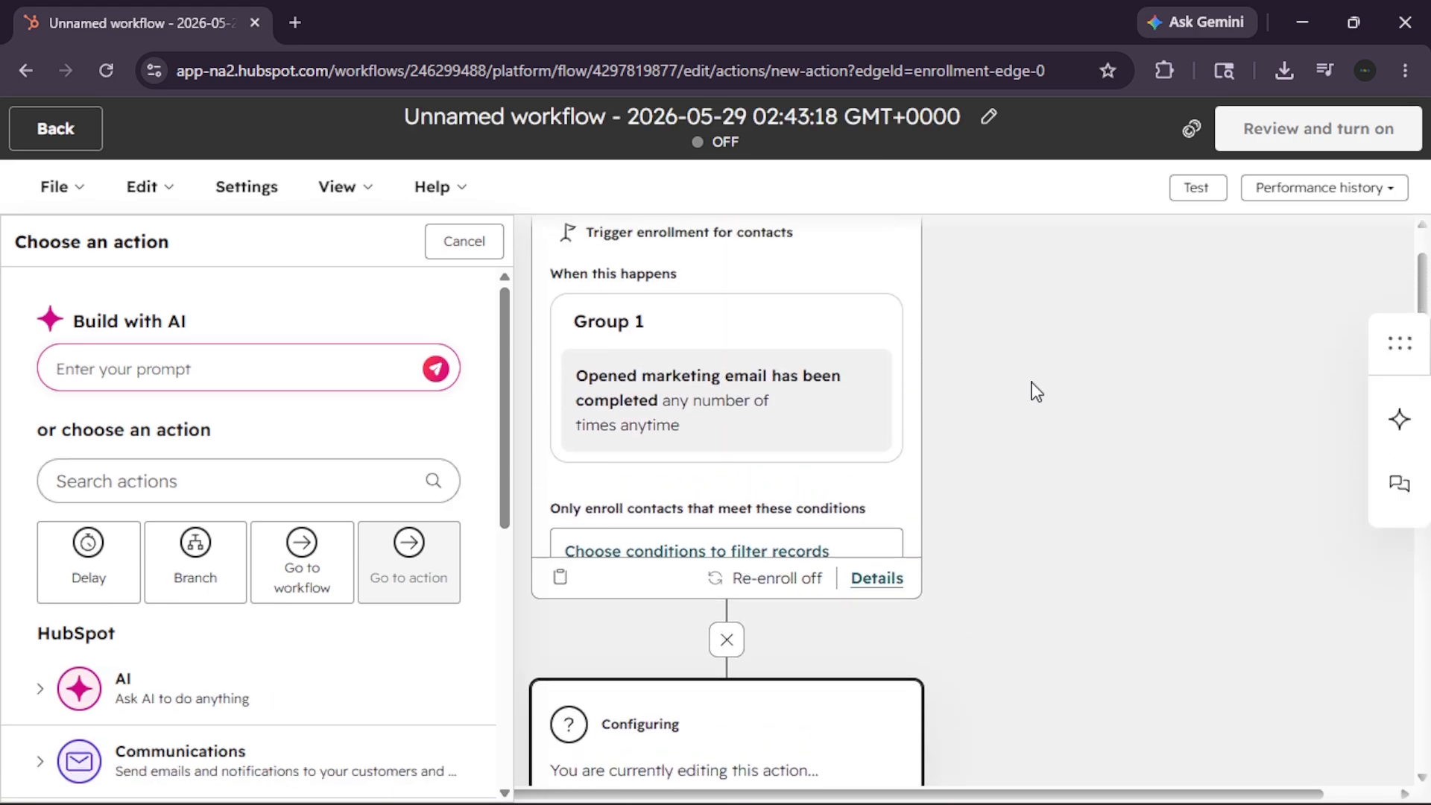
Step: Add the marketing action "Add to static segment (list)" for the enrolled contact after the trigger and save it
scroll(1037, 391, up, 1)
scroll(1028, 409, down, 2)
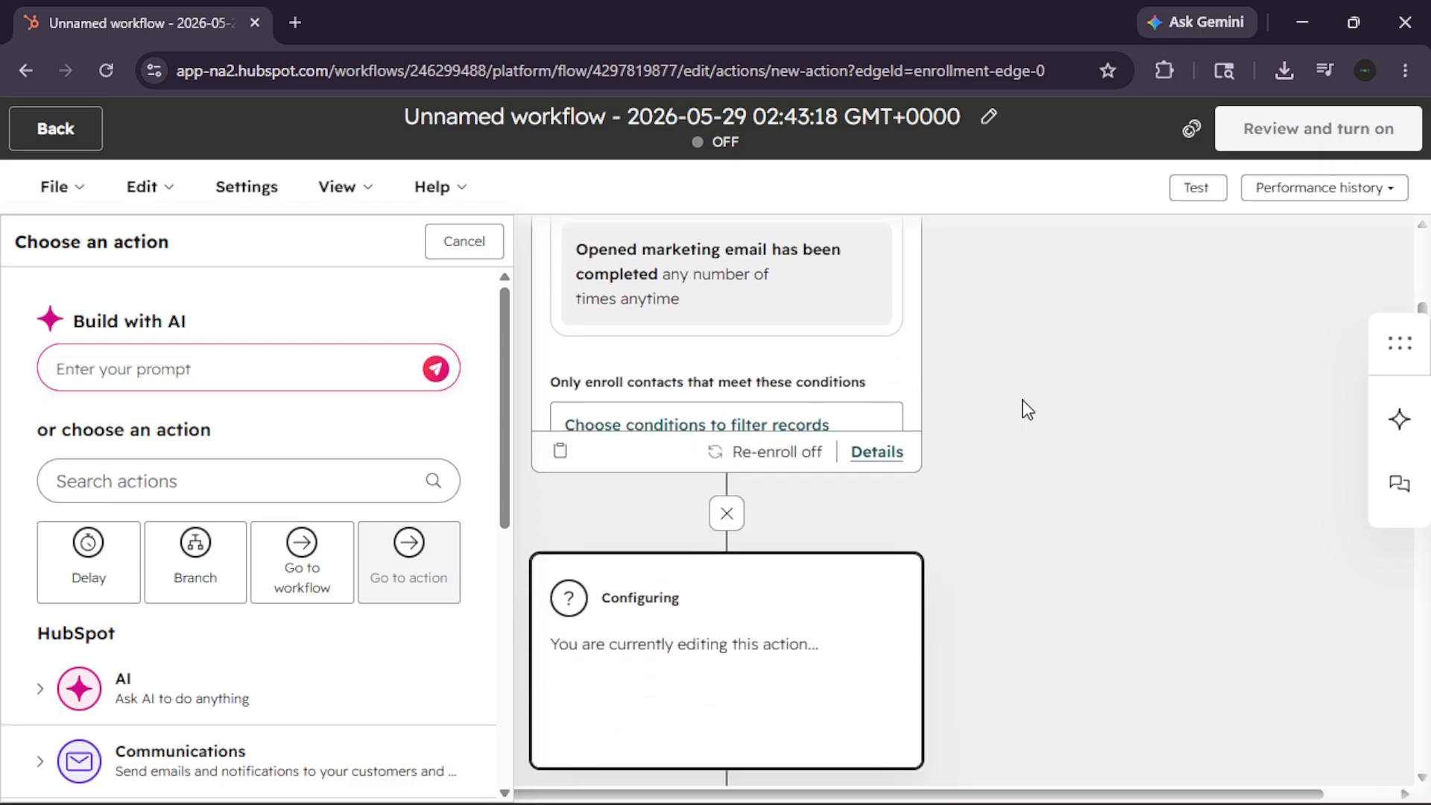
scroll(1028, 410, down, 4)
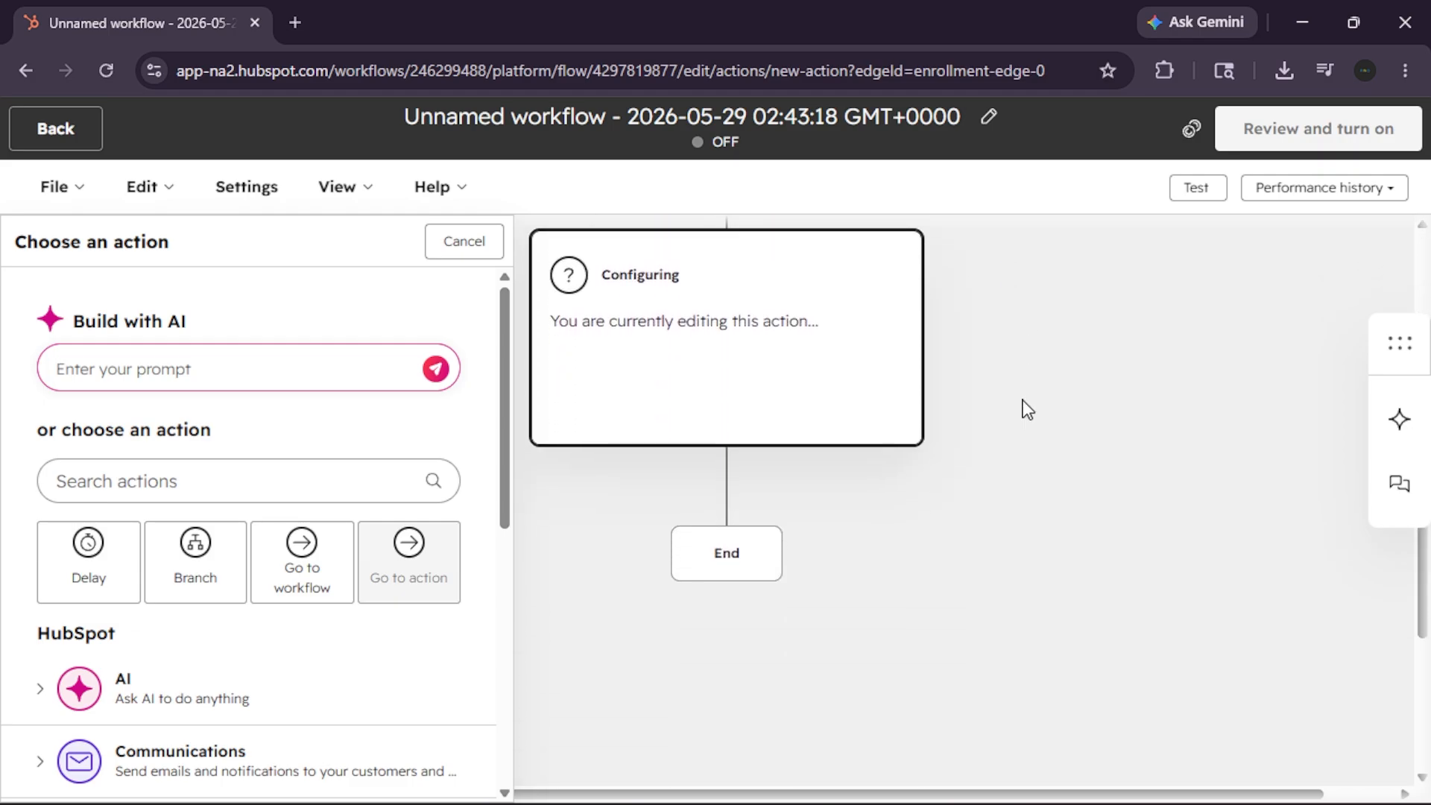
scroll(724, 562, up, 1)
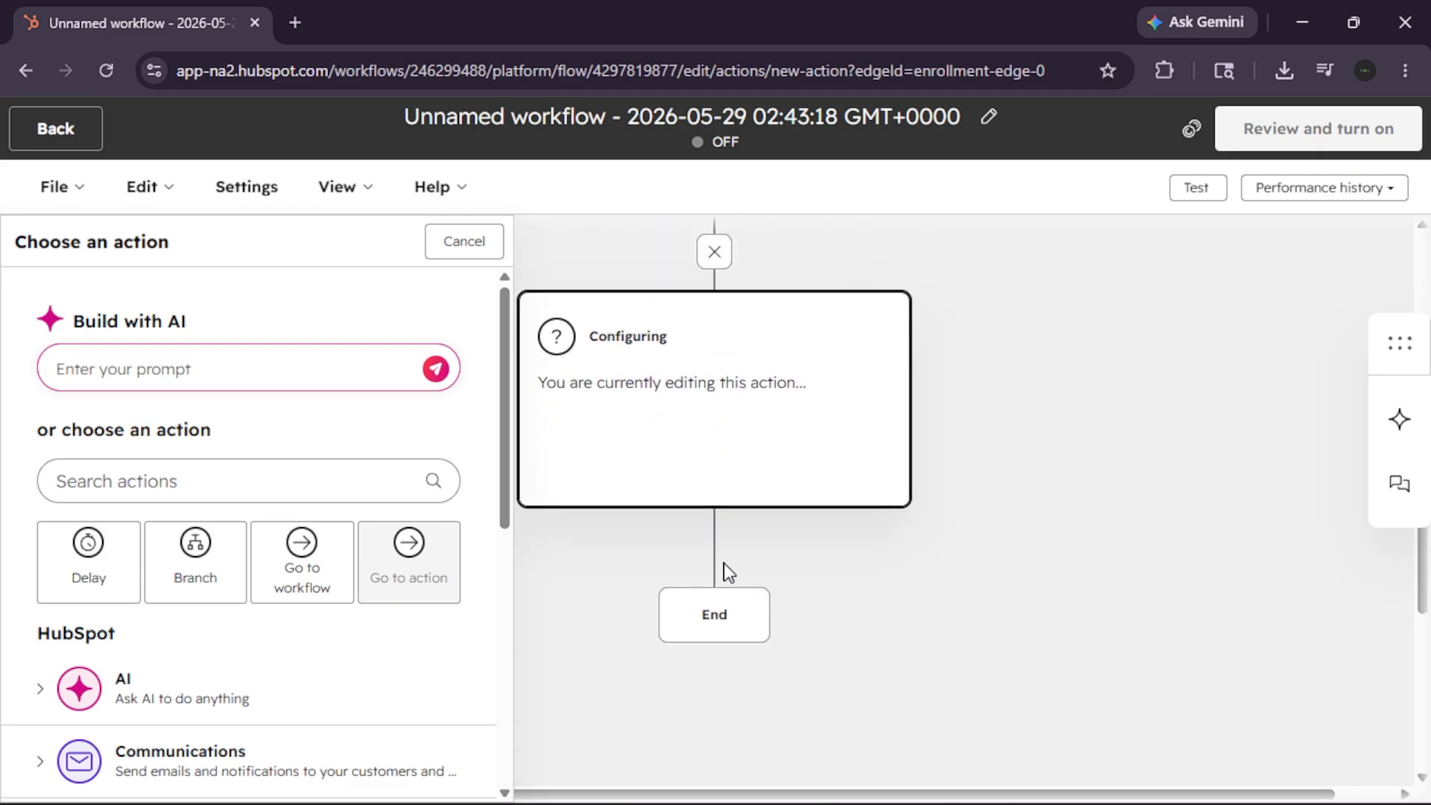
click(663, 366)
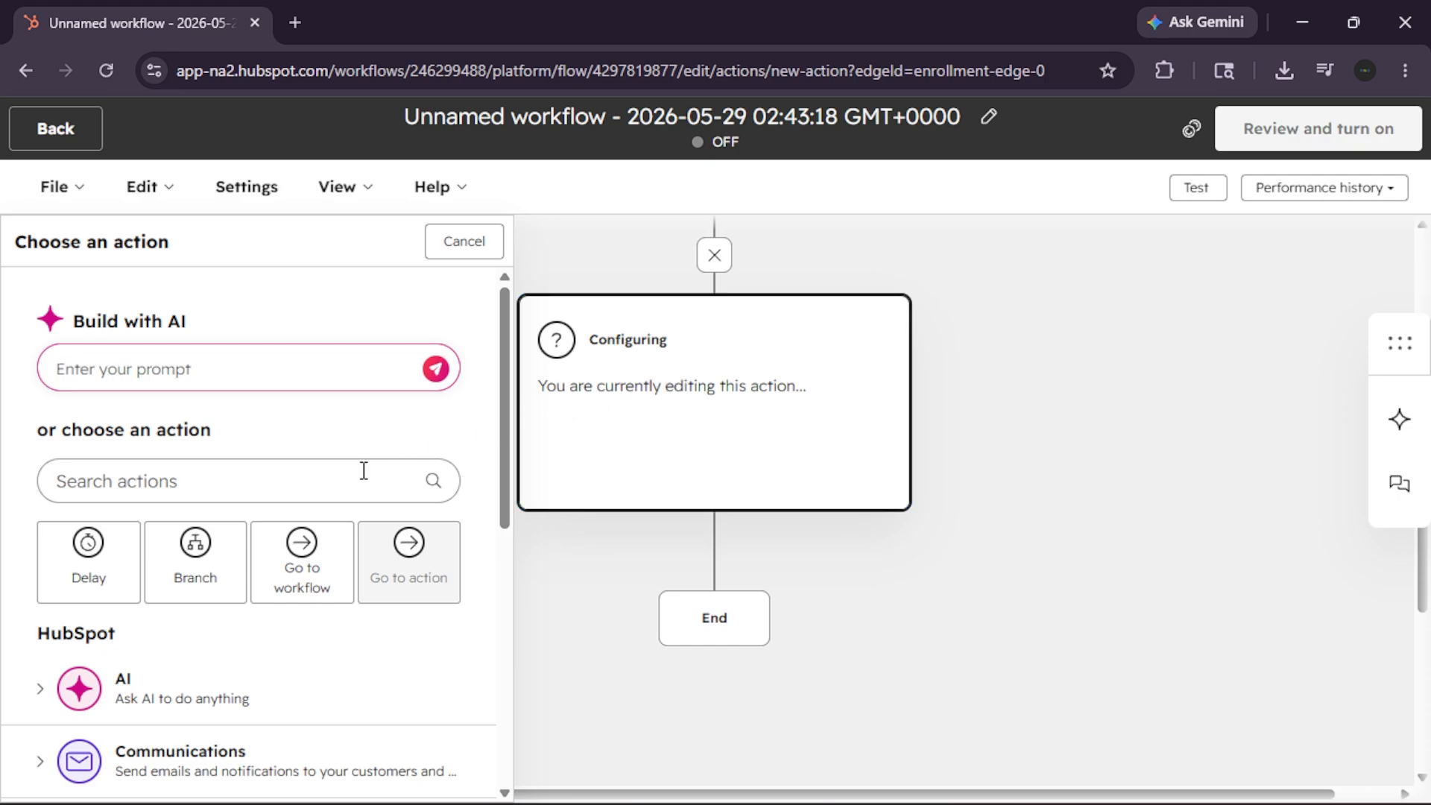
scroll(361, 471, down, 1)
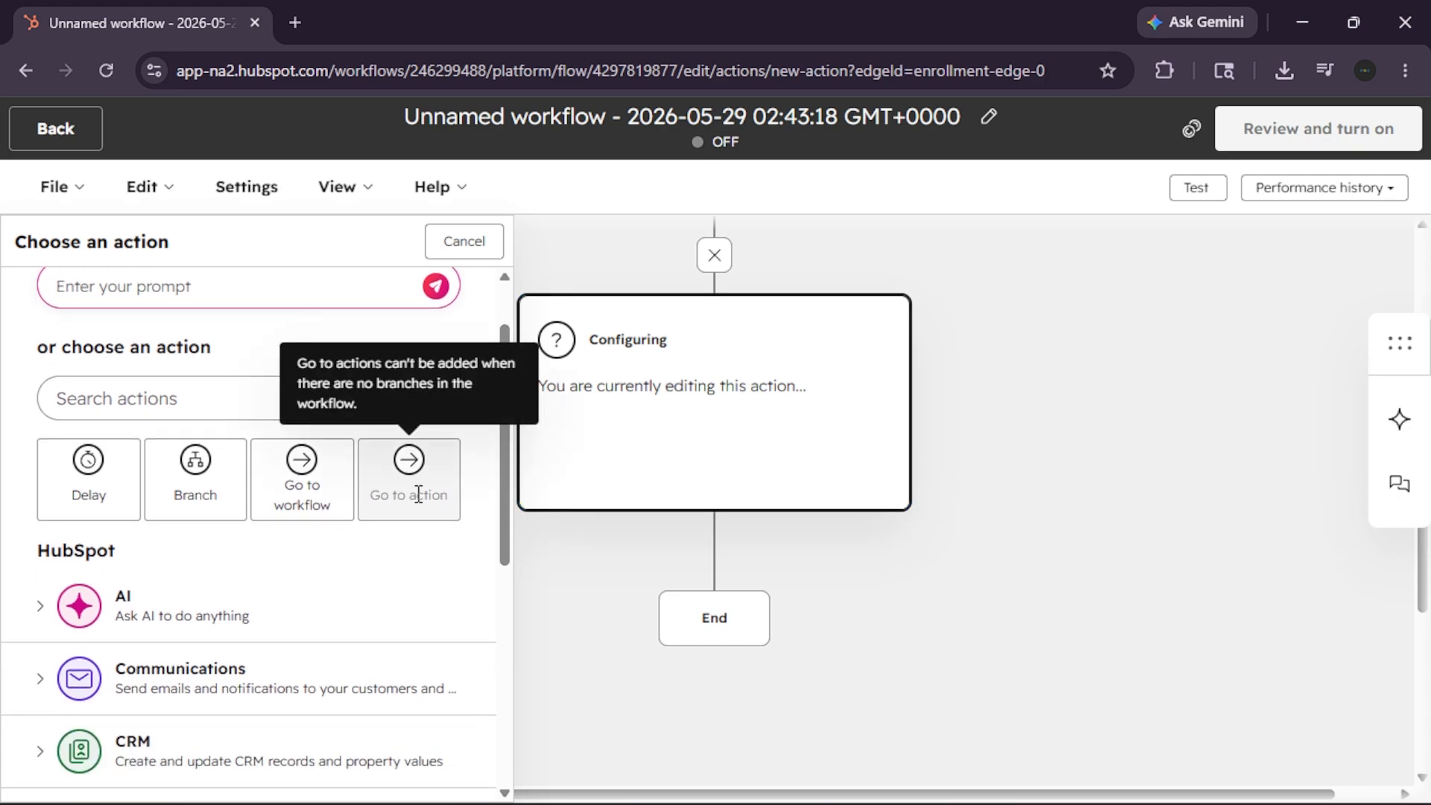
scroll(415, 492, down, 2)
scroll(419, 502, down, 1)
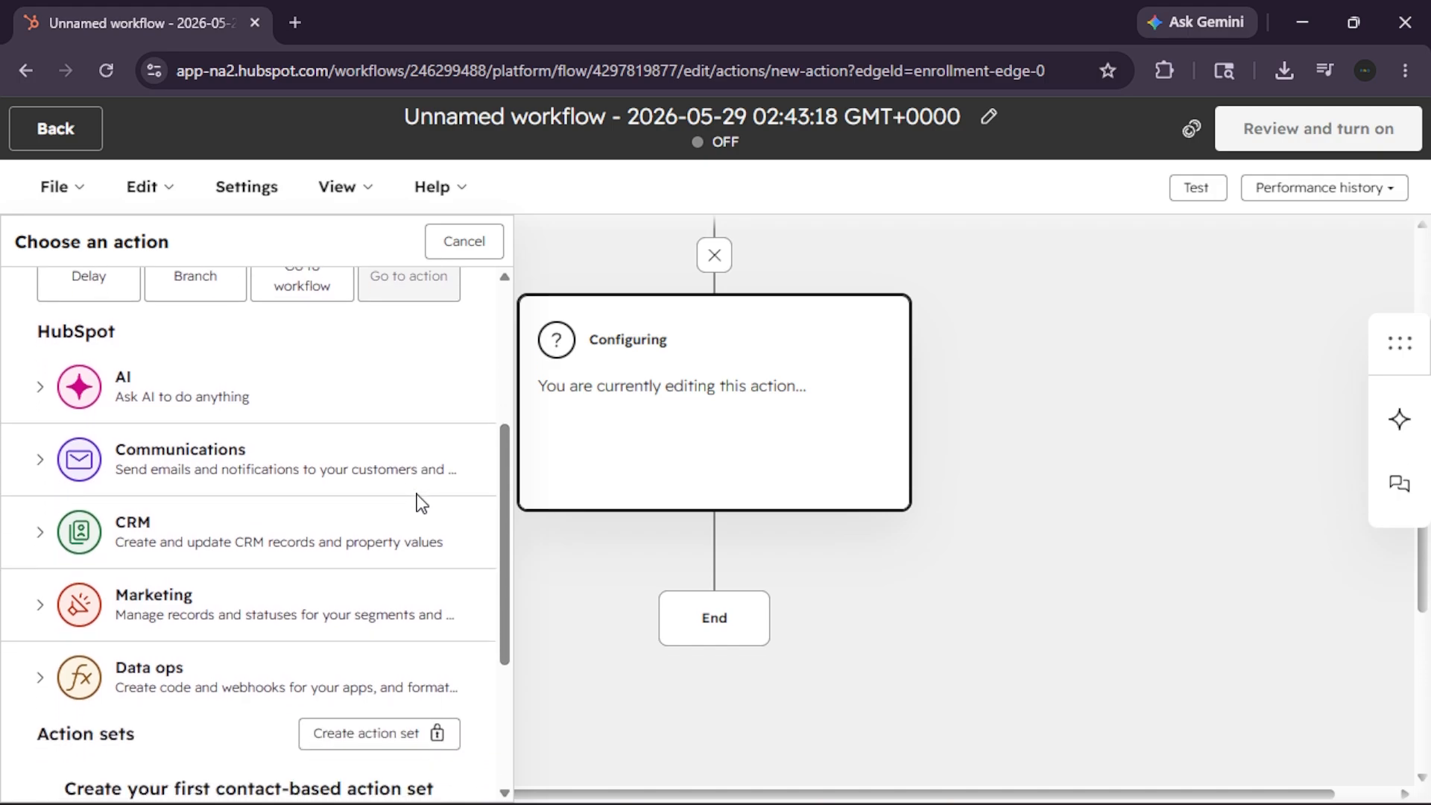
scroll(419, 501, down, 1)
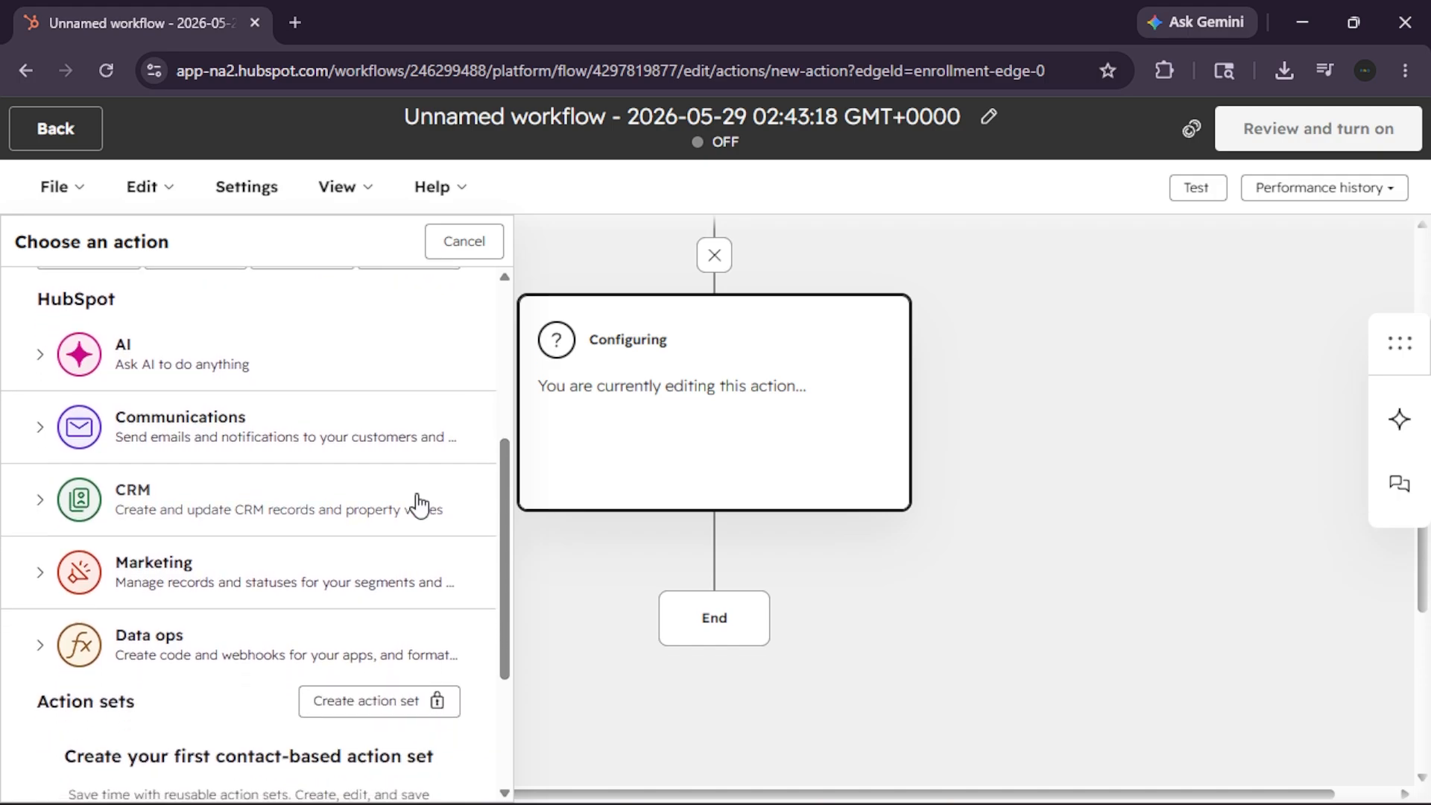
click(38, 575)
scroll(153, 585, down, 2)
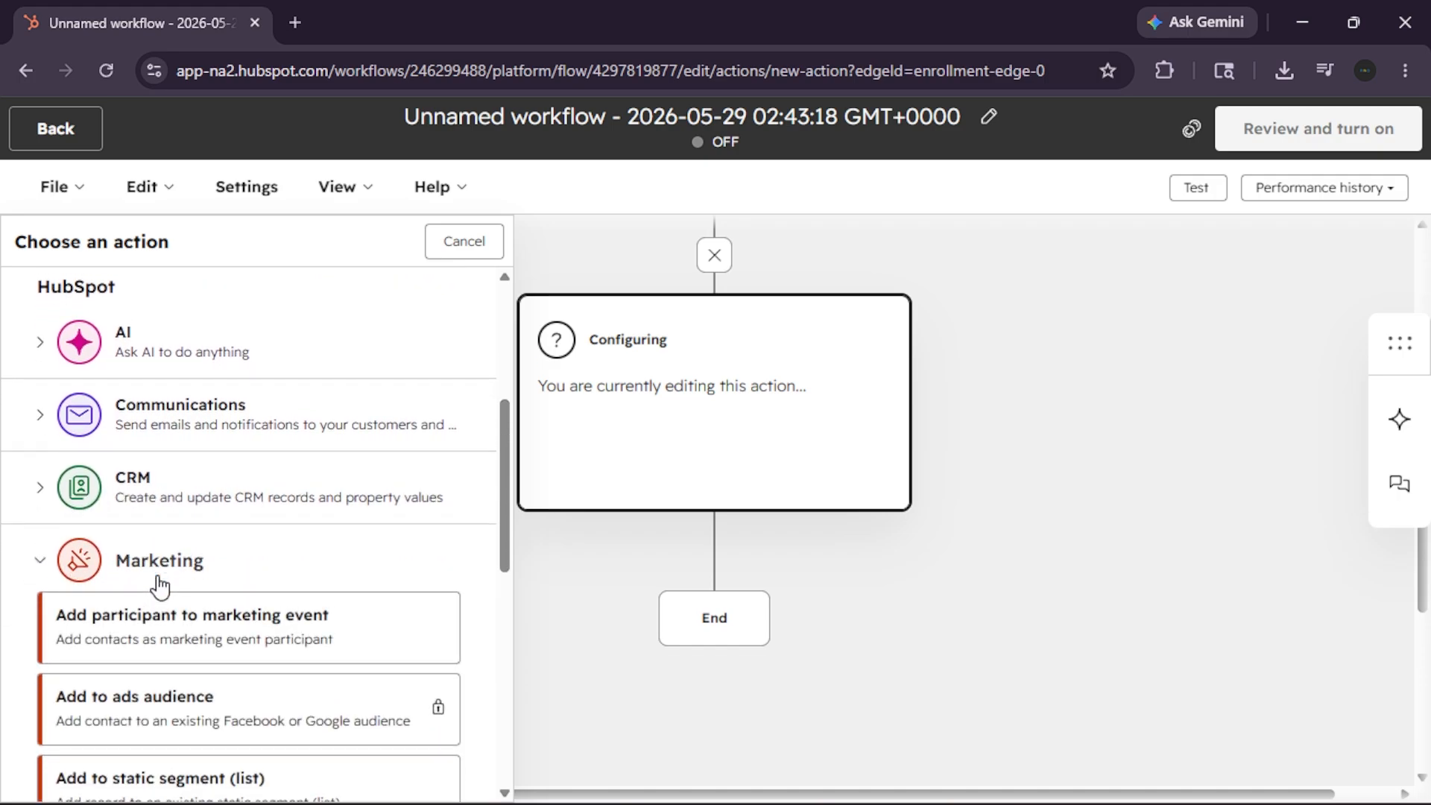
scroll(159, 587, down, 3)
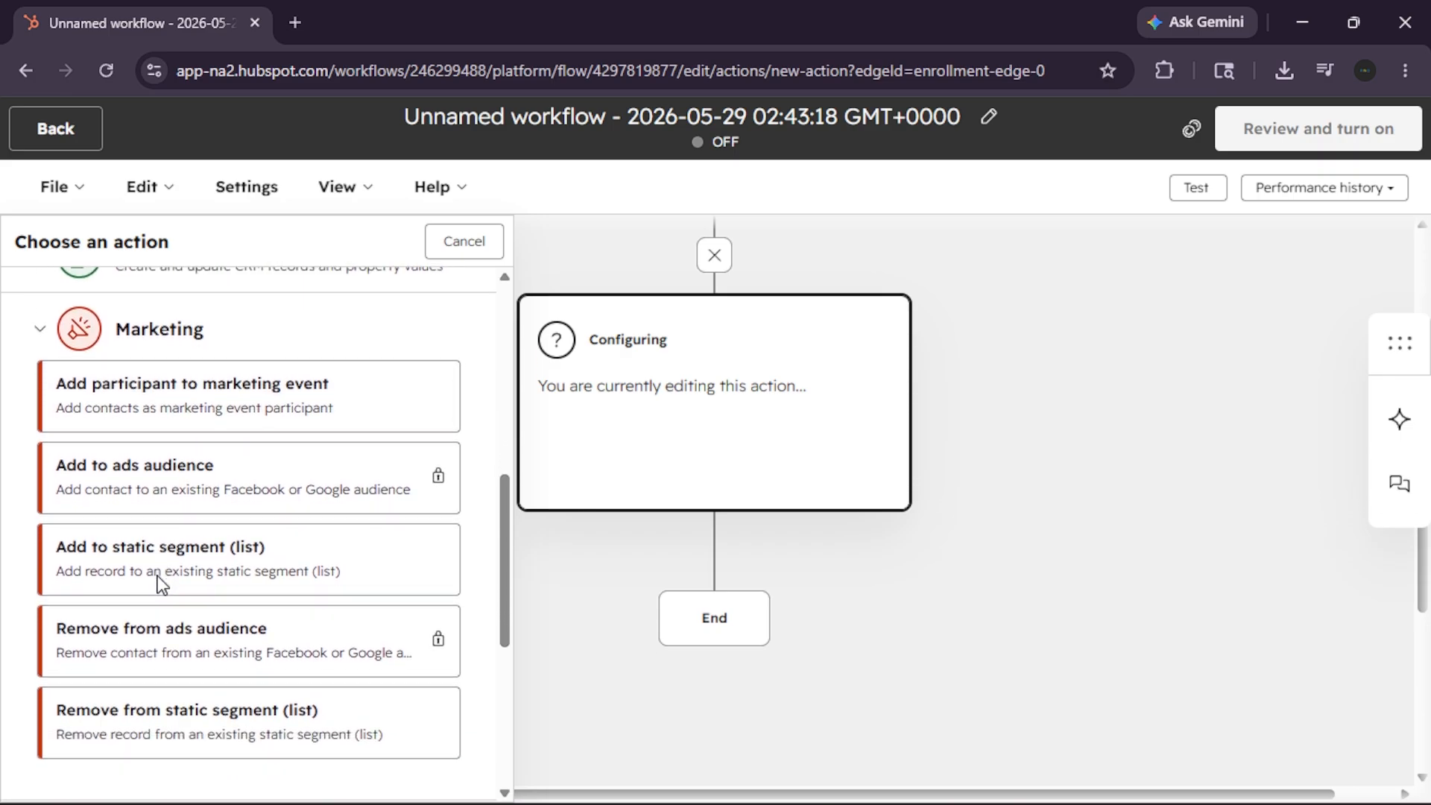
click(263, 576)
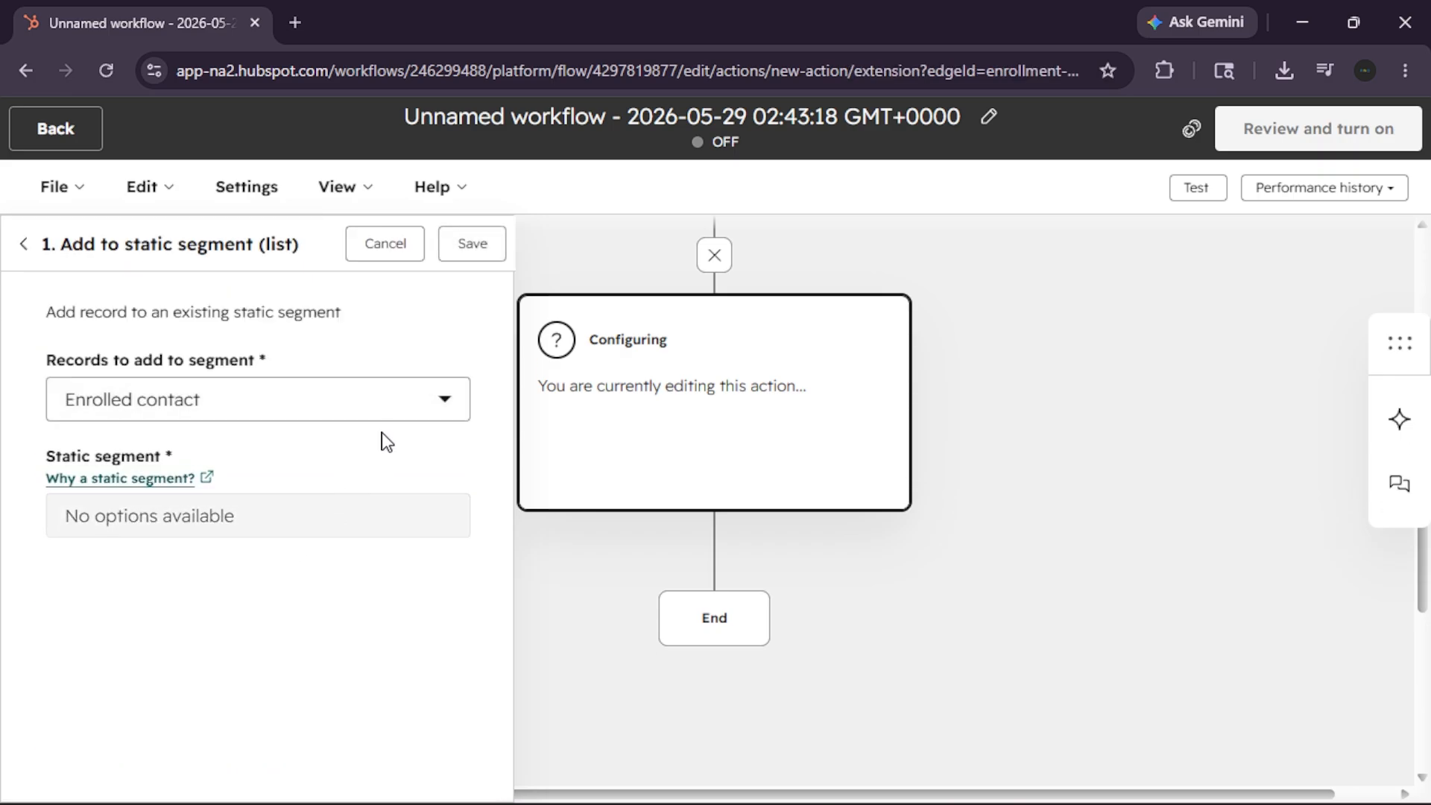
click(473, 245)
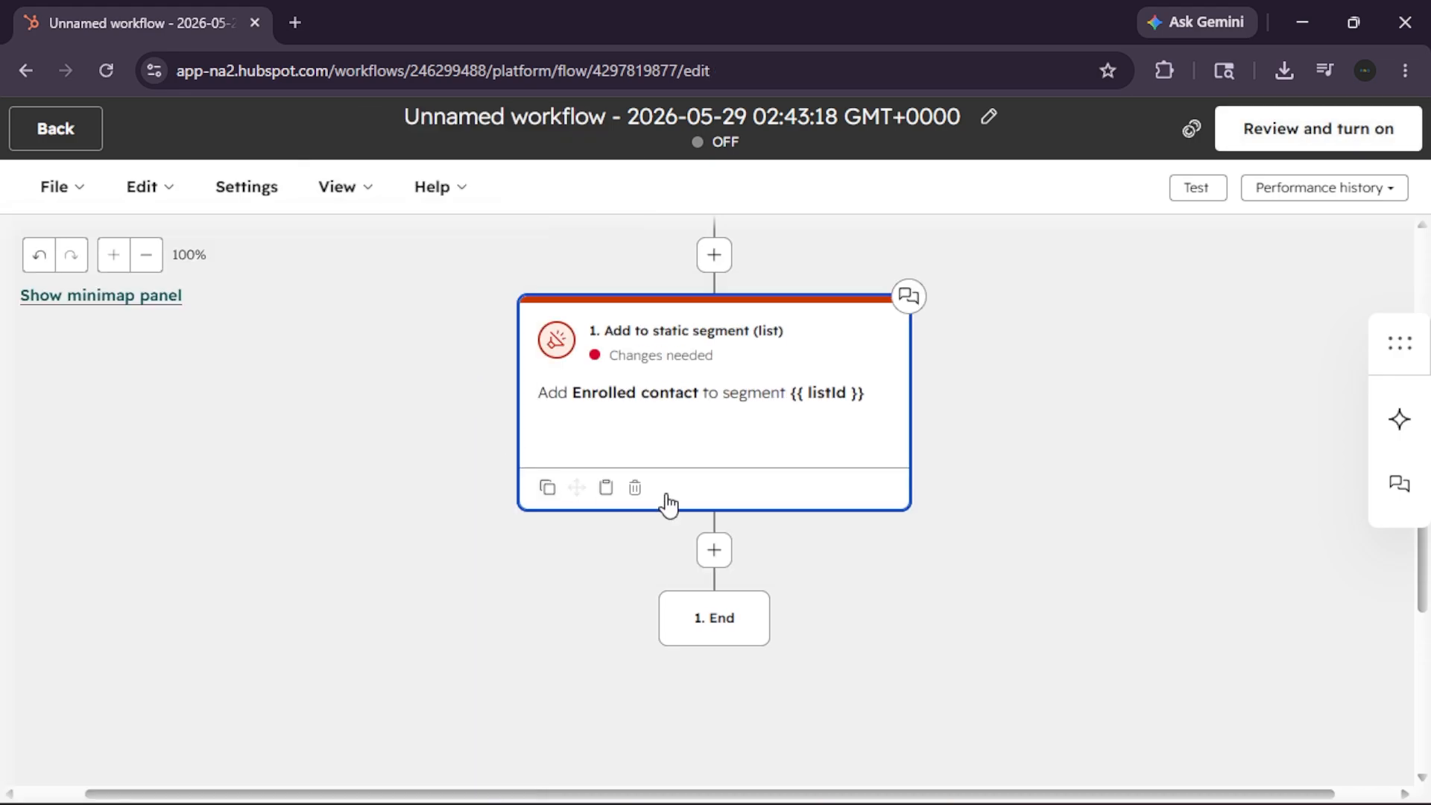
Step: Review the workflow for activation and check the required field flagged in the static segment action
scroll(993, 423, up, 5)
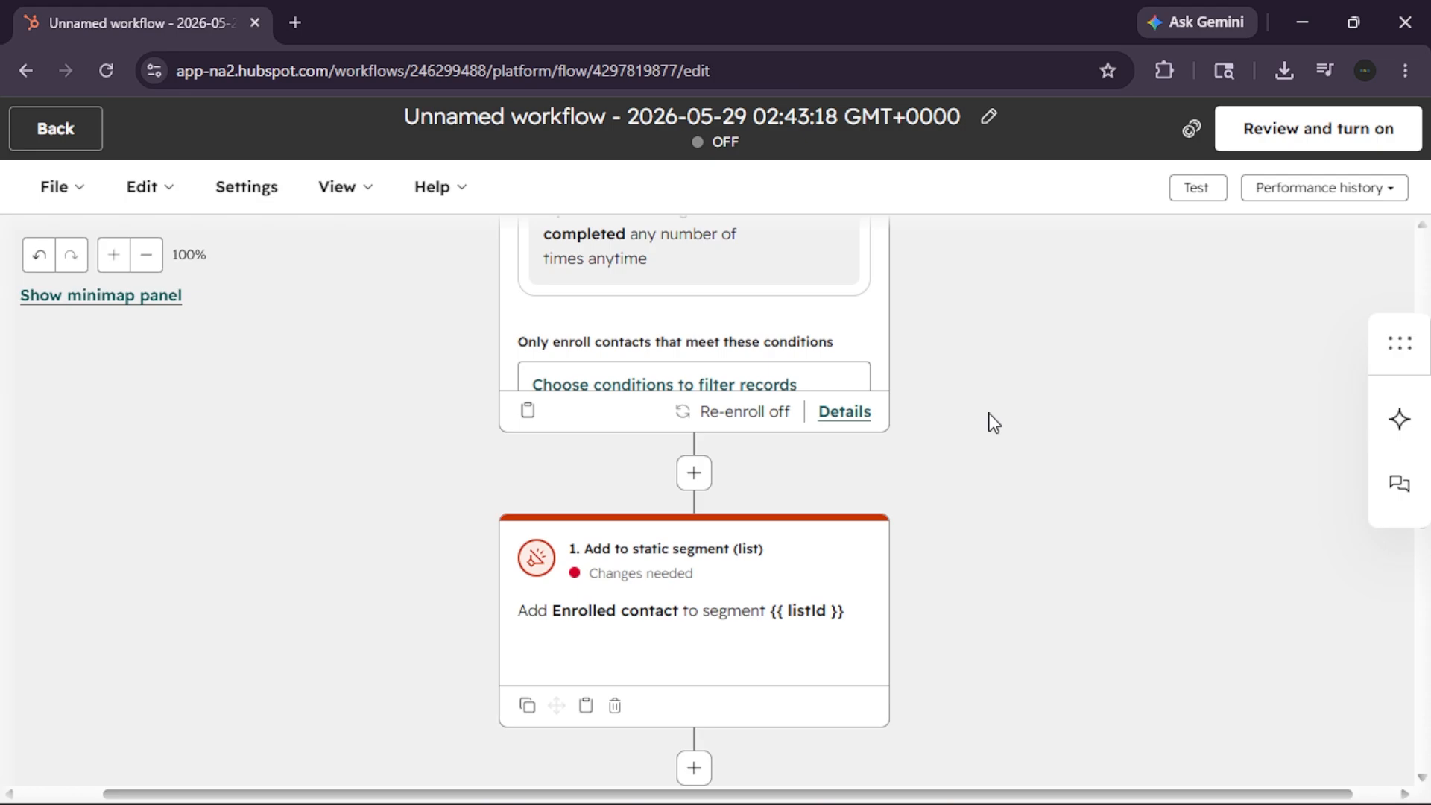
scroll(994, 422, down, 4)
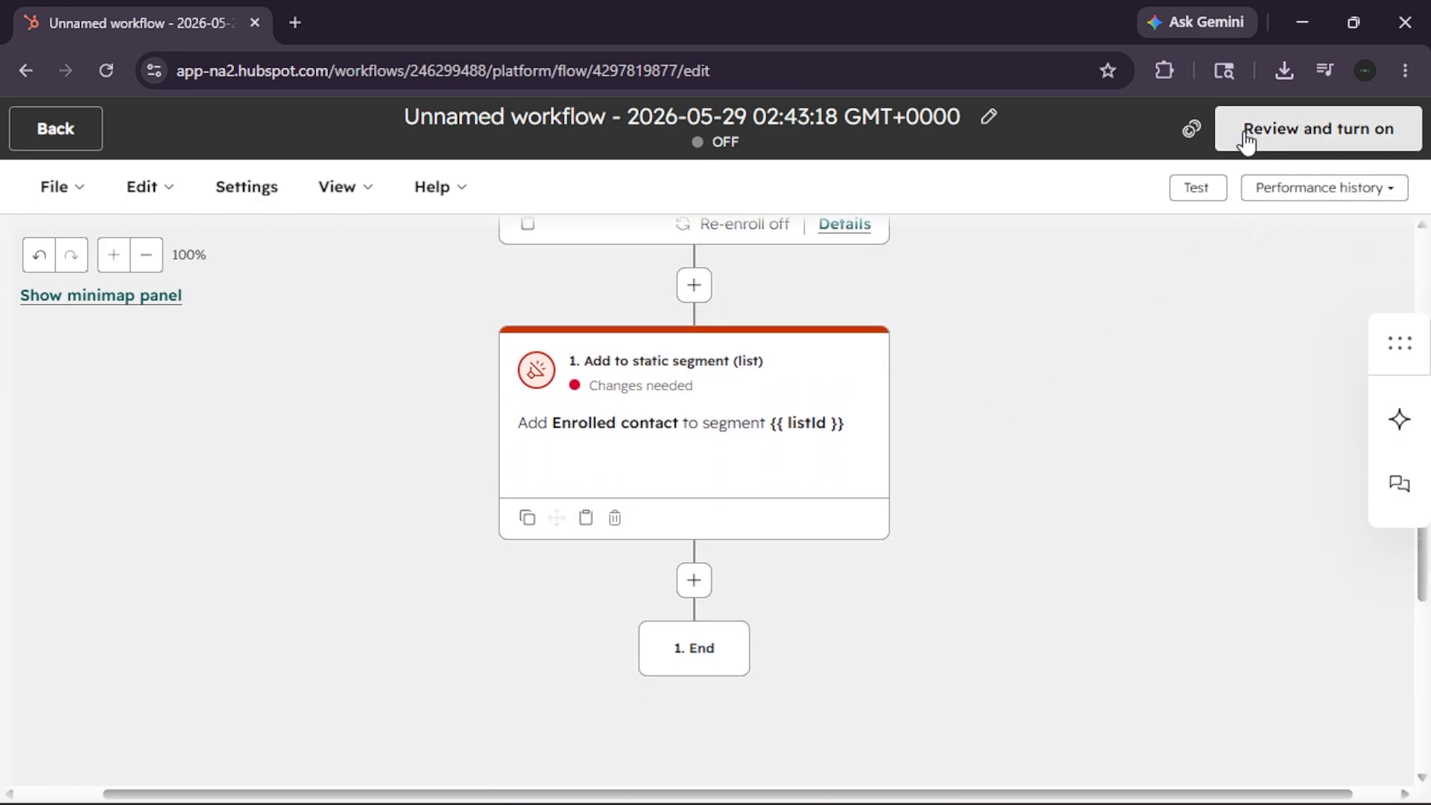
click(1351, 149)
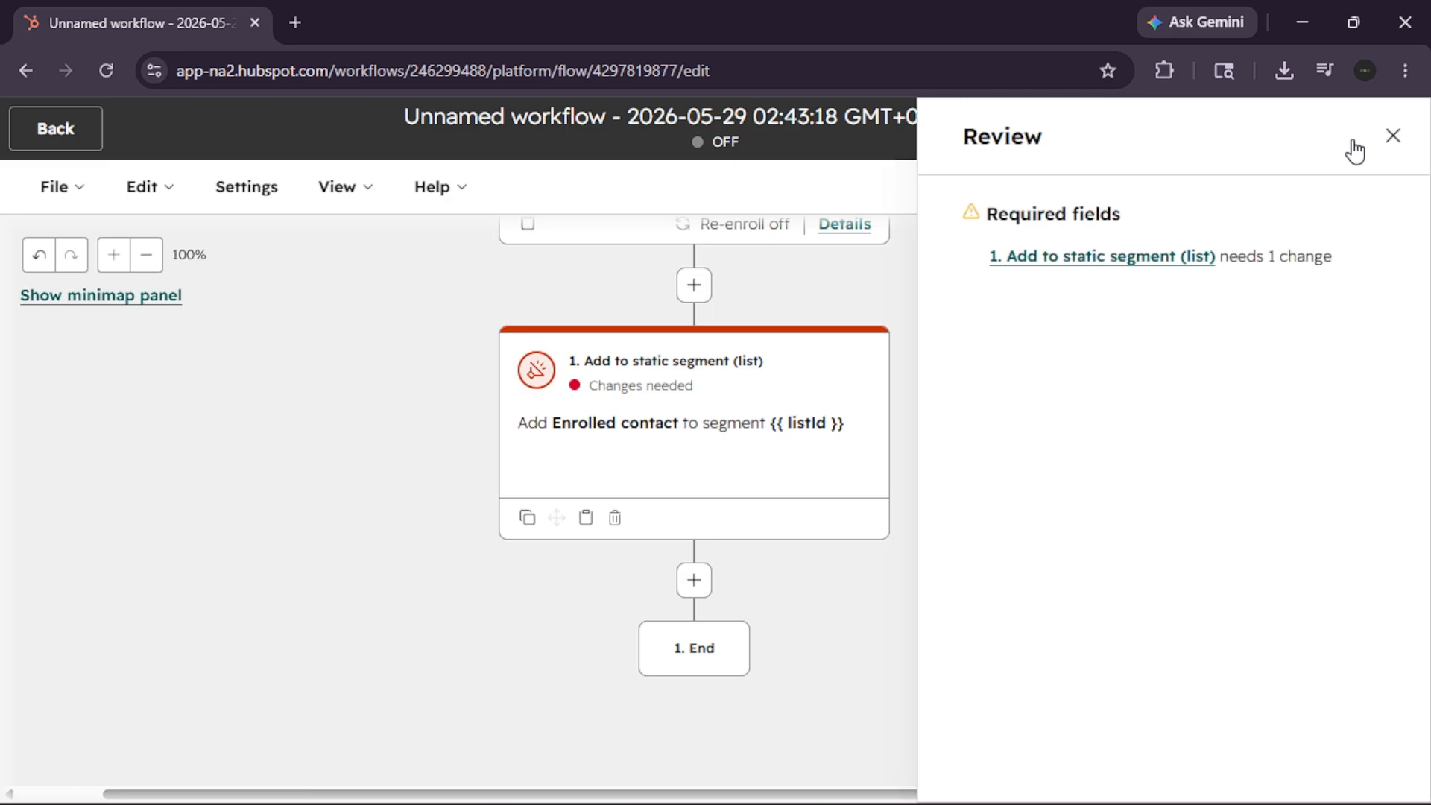
click(1051, 258)
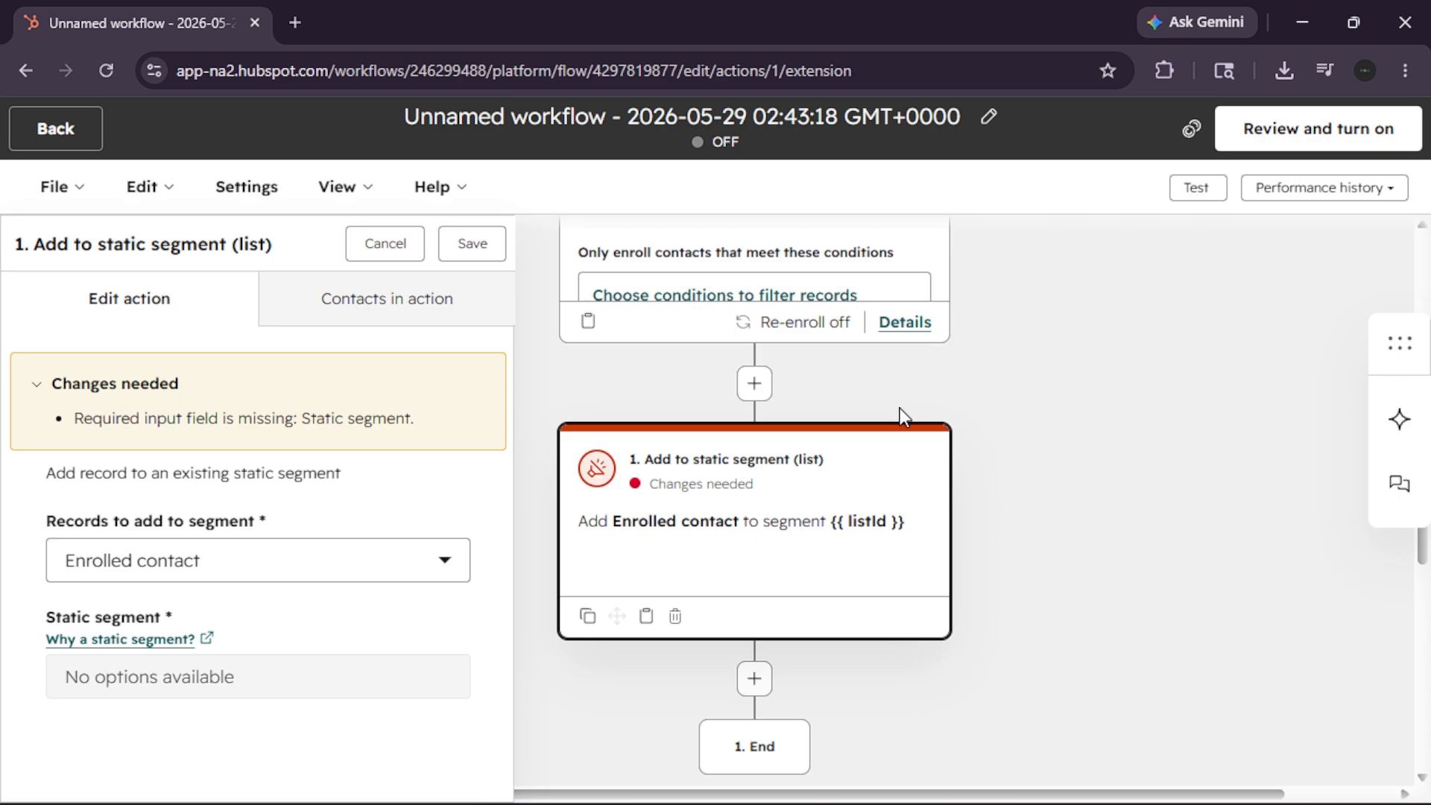
click(1286, 159)
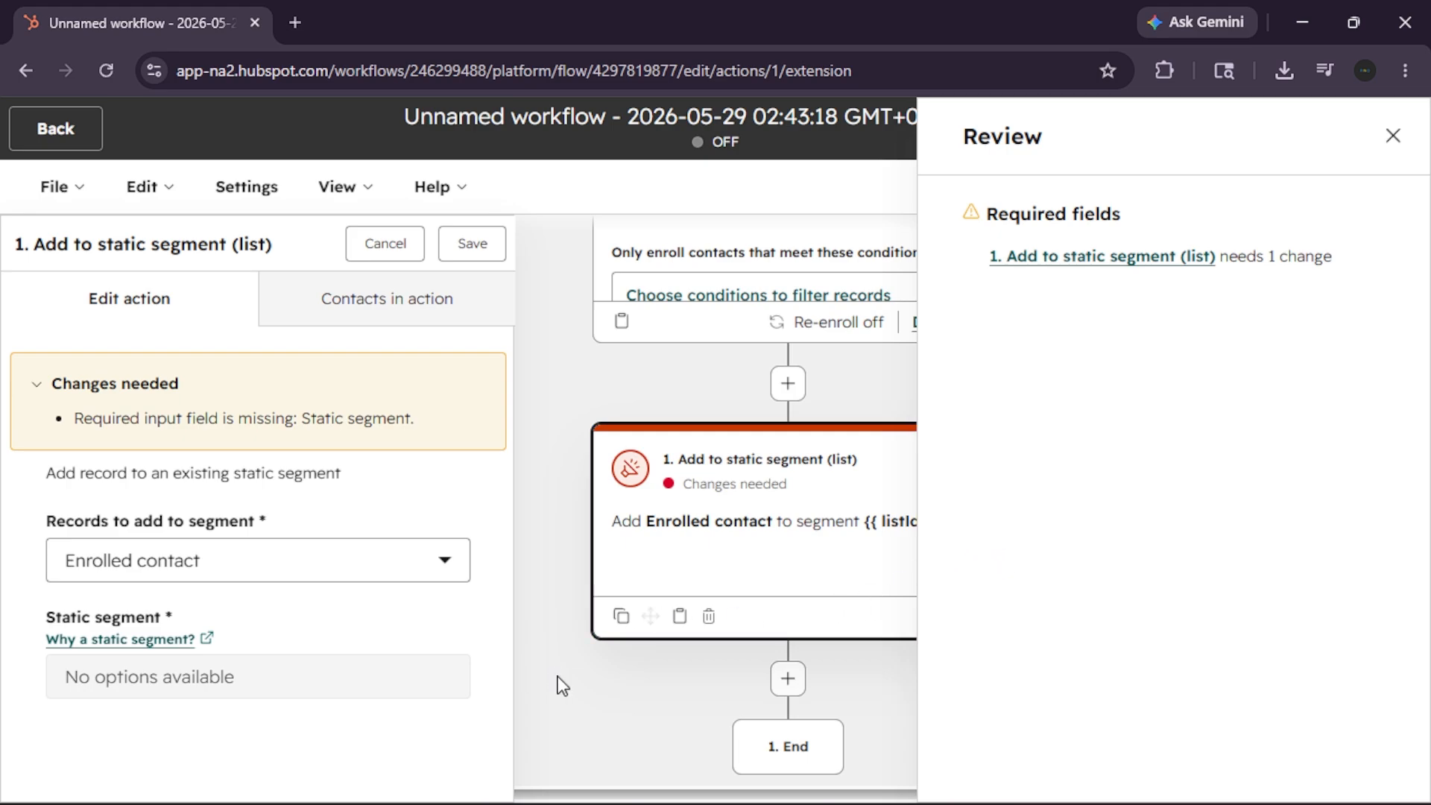
Step: Close the review and try "Company: Most recently updated" as the records to add in the static segment action
click(1393, 136)
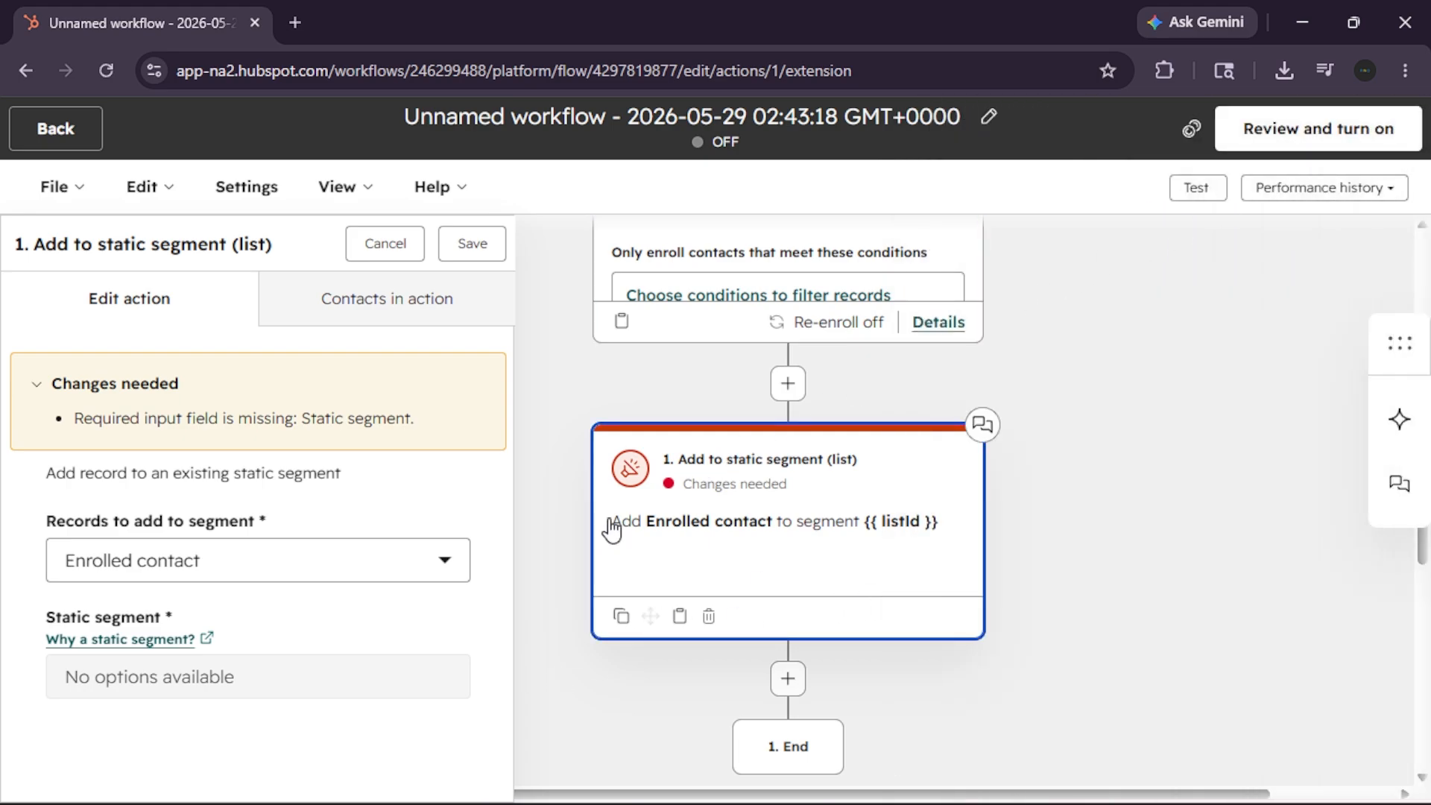
click(441, 561)
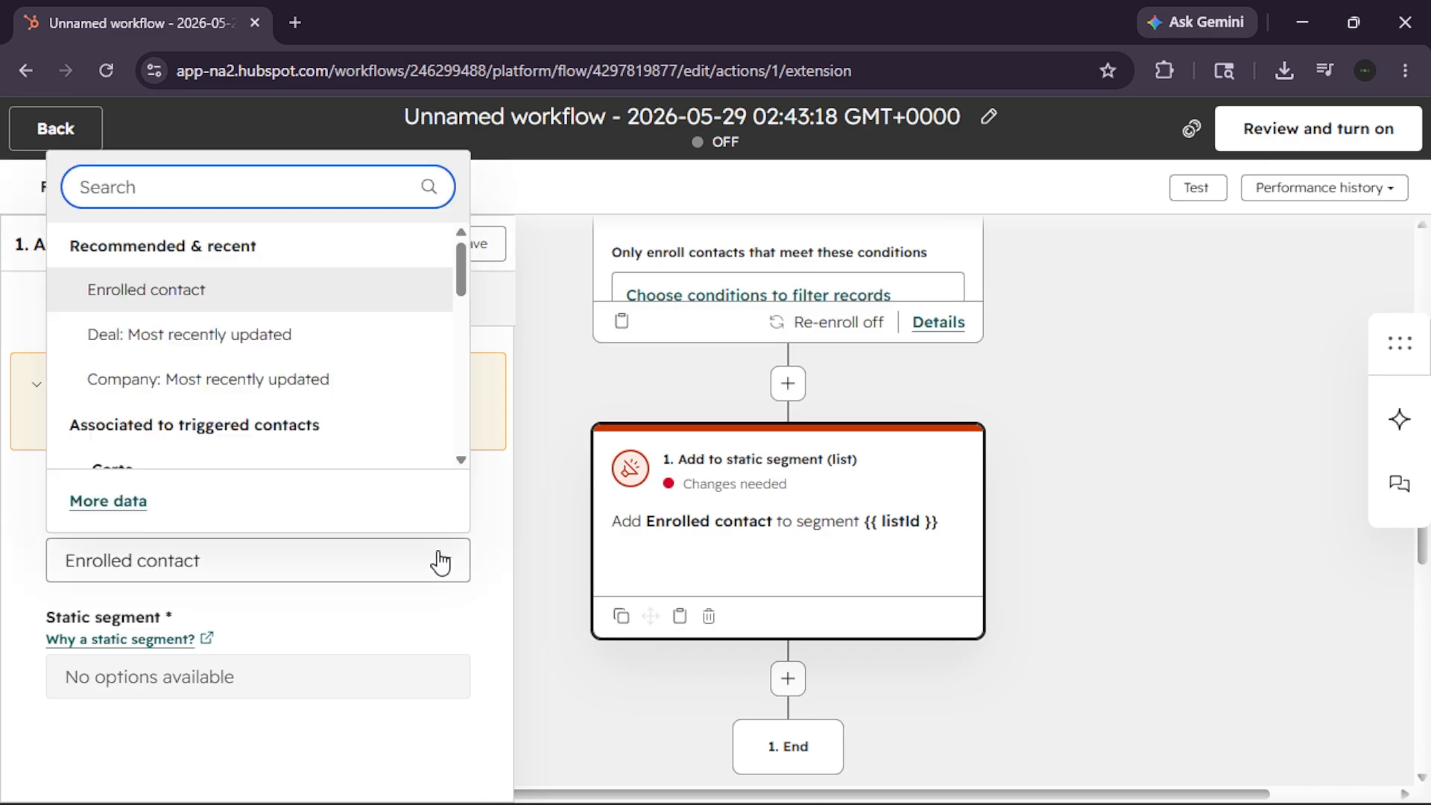
scroll(349, 440, down, 1)
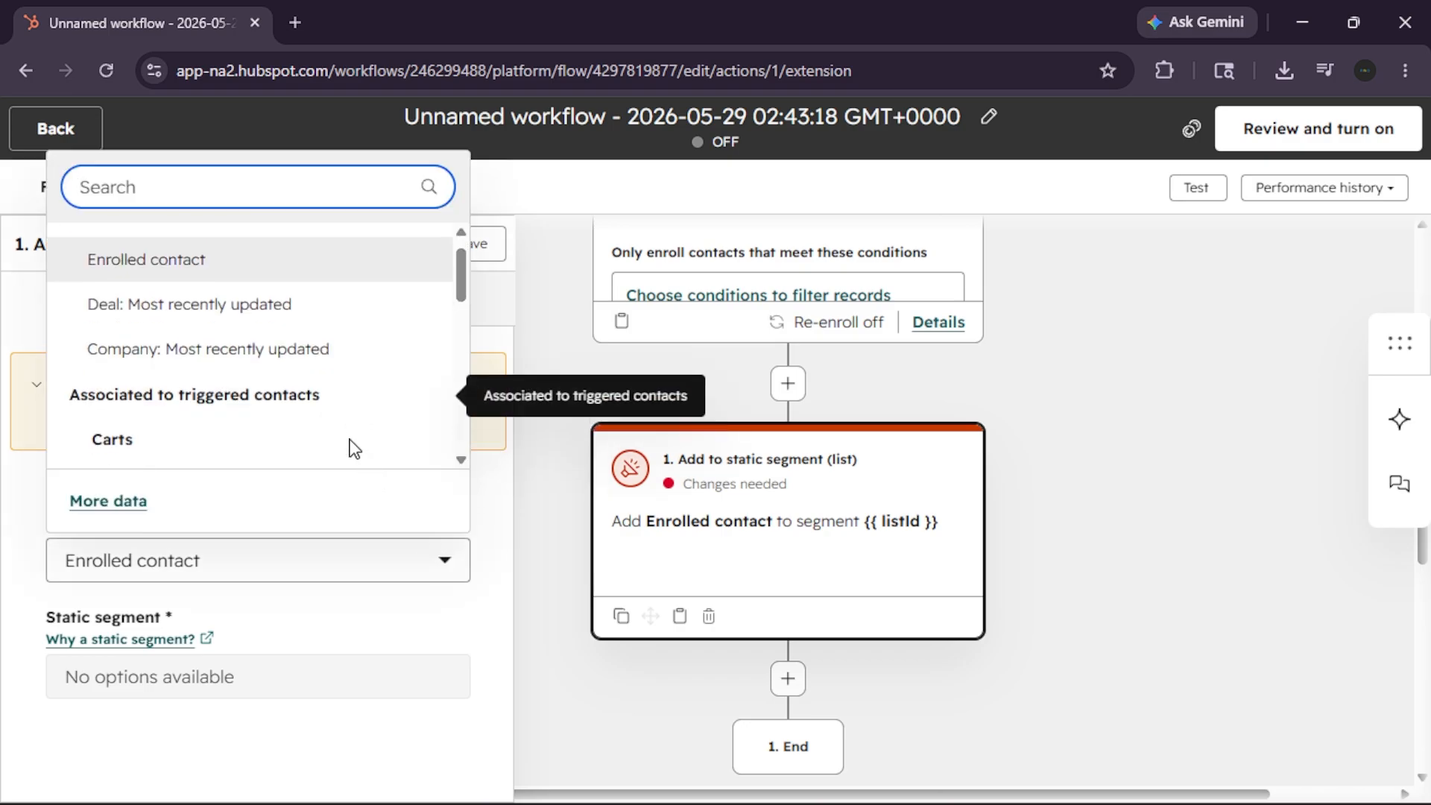
click(304, 332)
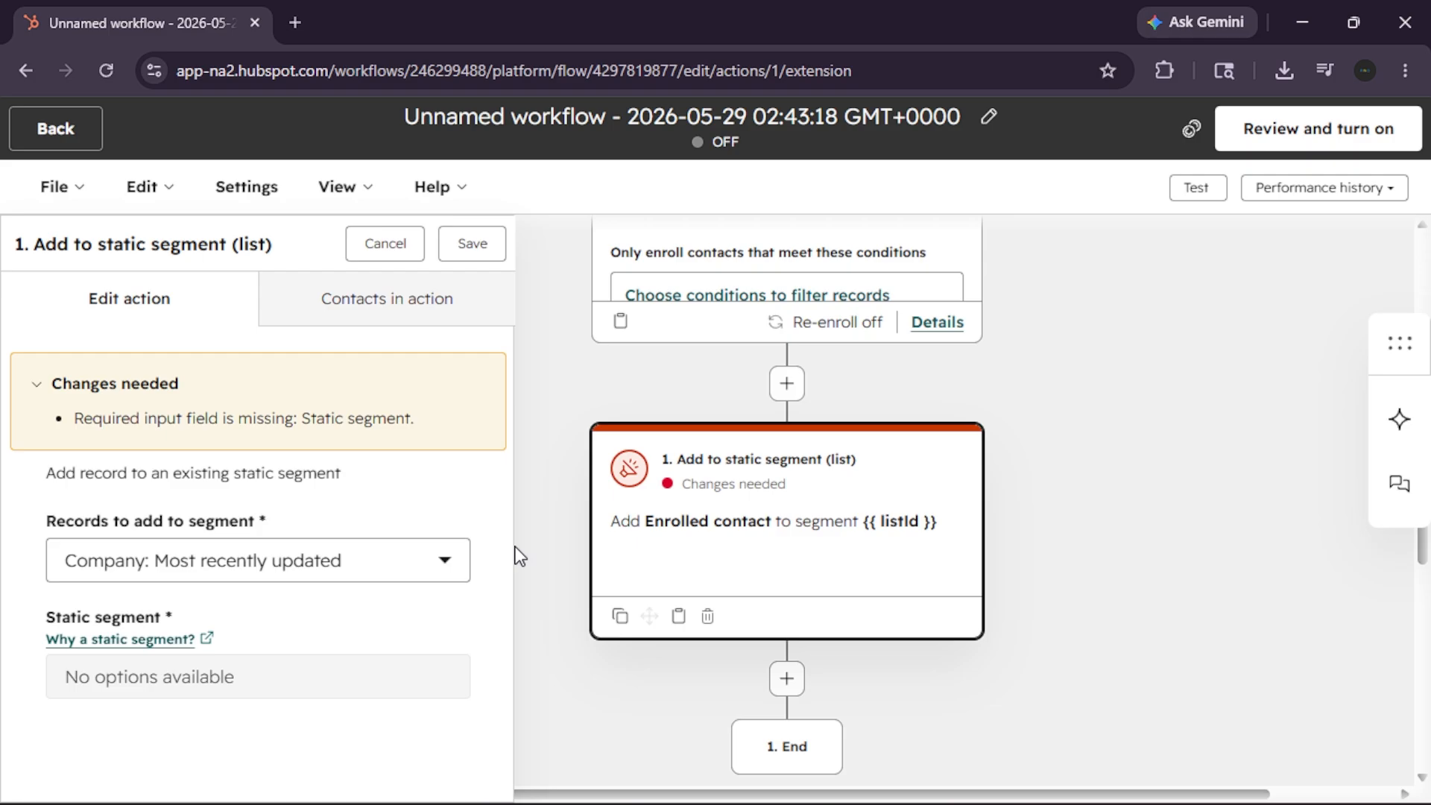
Step: Exit editing of the static segment action, ignoring its unsaved changes, and return to the workflow canvas
click(409, 252)
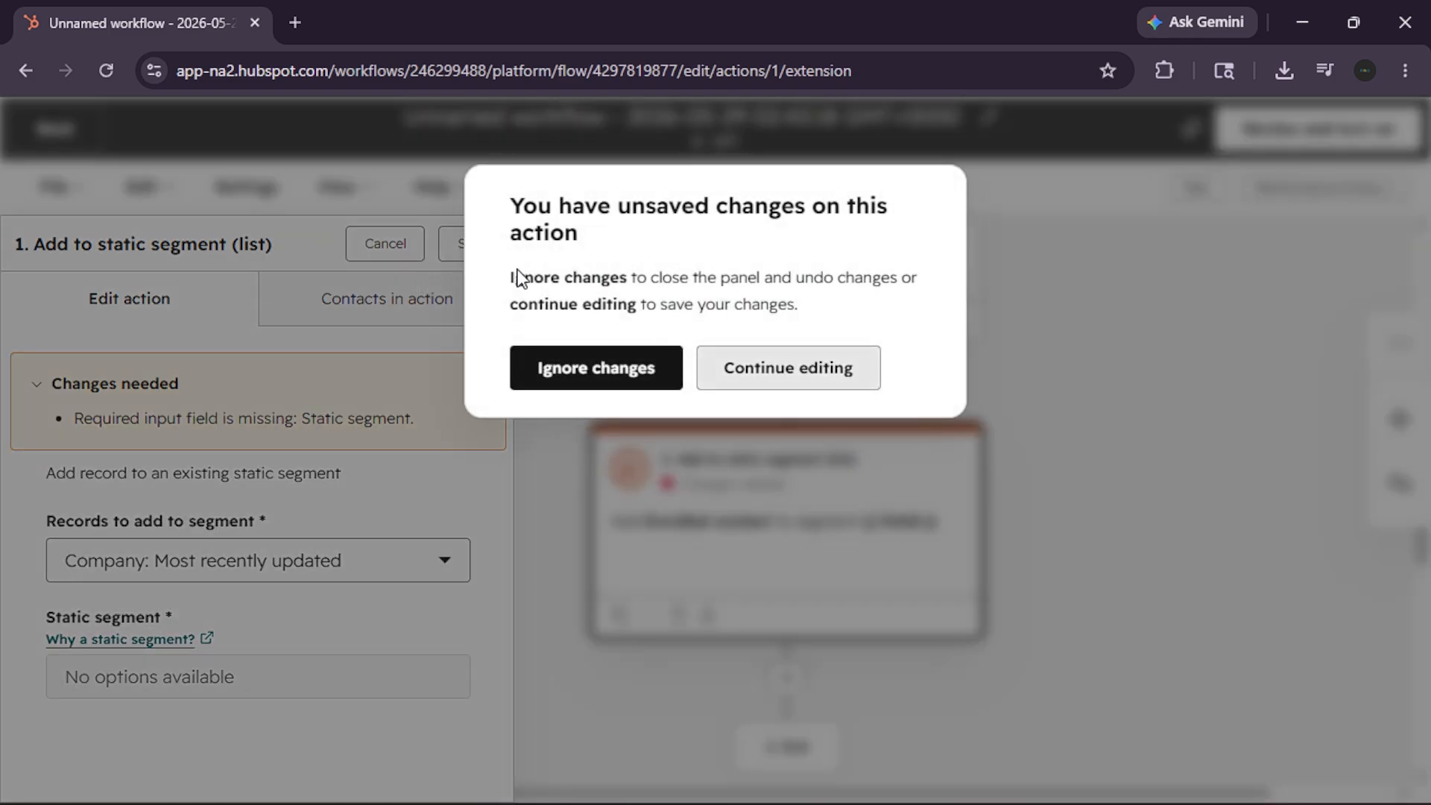
click(660, 372)
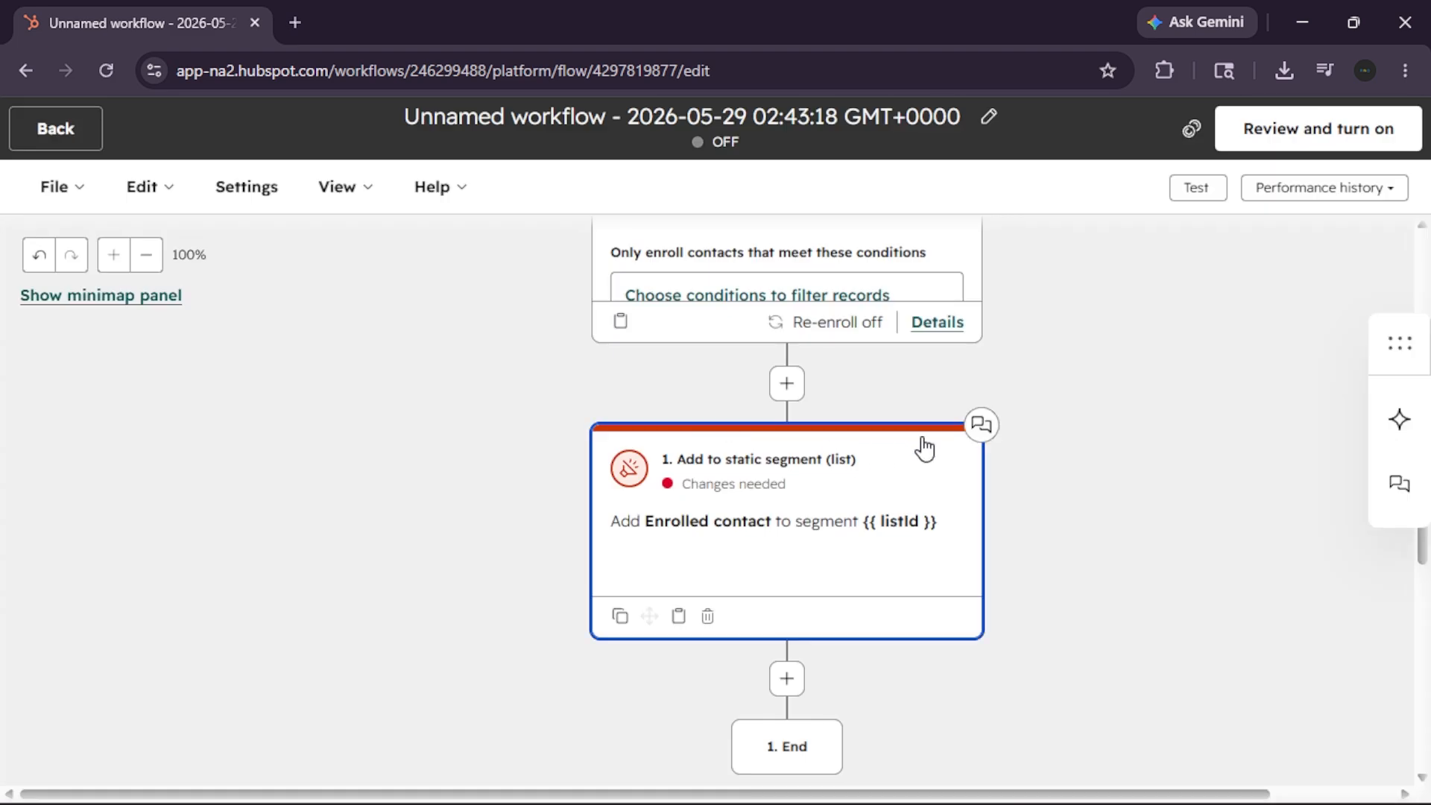
scroll(922, 437, down, 1)
scroll(922, 437, left, 1)
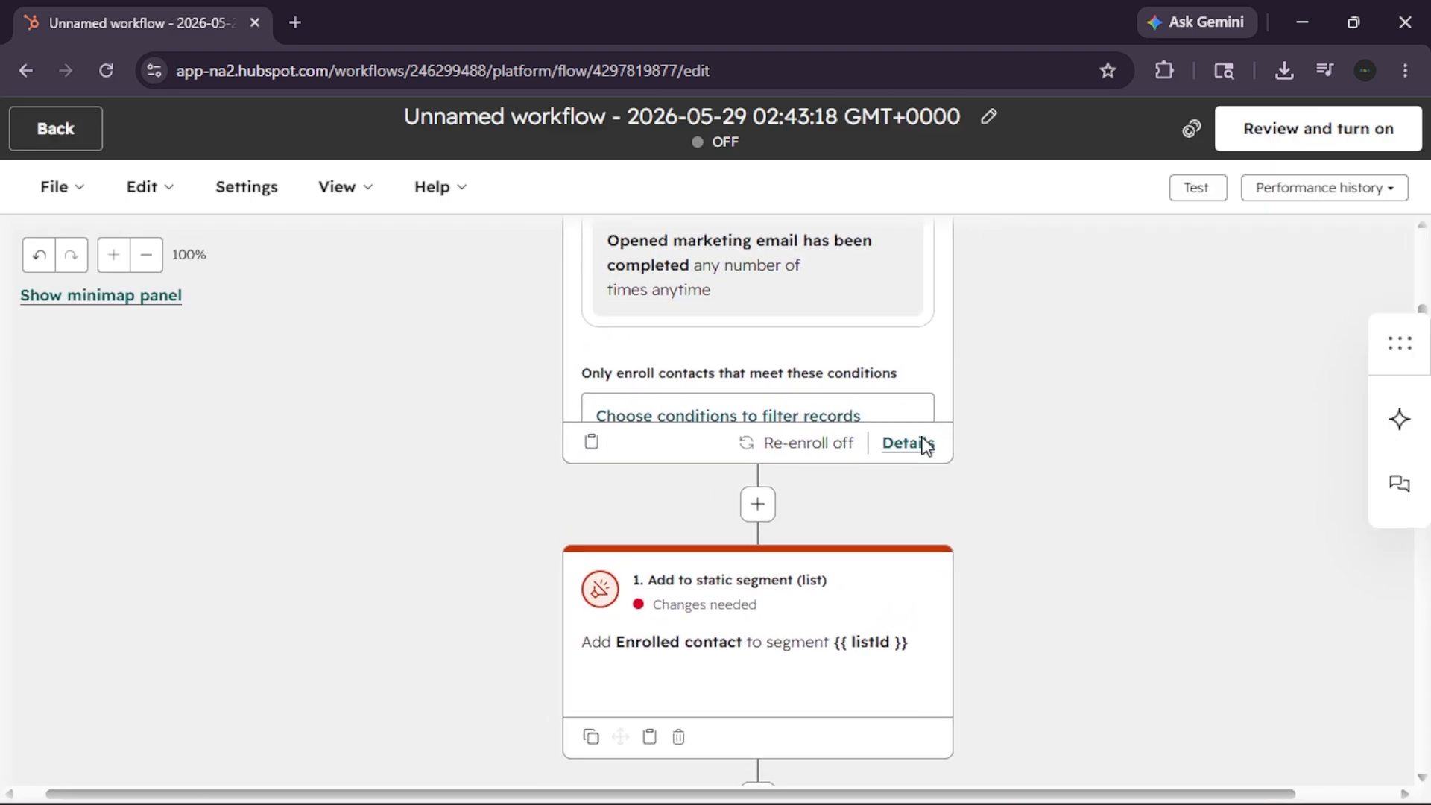